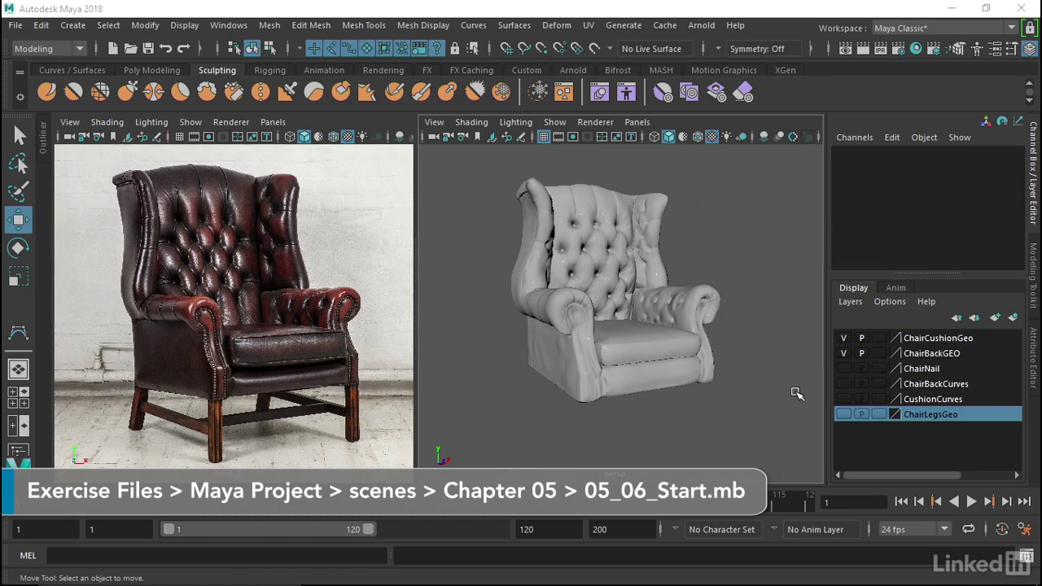
Step: Frame the chair and reference photo, then hide the ChairCushionGeo layer's seat cushion
scroll(617, 338, "up", 1)
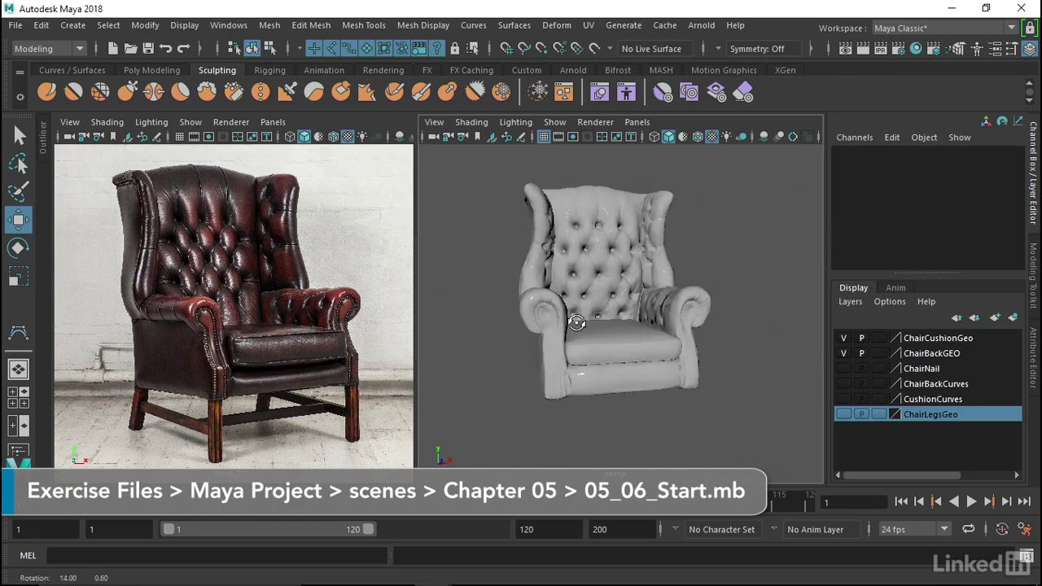
scroll(638, 350, "up", 4)
mouse_move(638, 352)
left_mouse_down("alt")
mouse_move(651, 333)
mouse_move(716, 297)
mouse_move(593, 282)
mouse_move(610, 290)
left_mouse_up("alt")
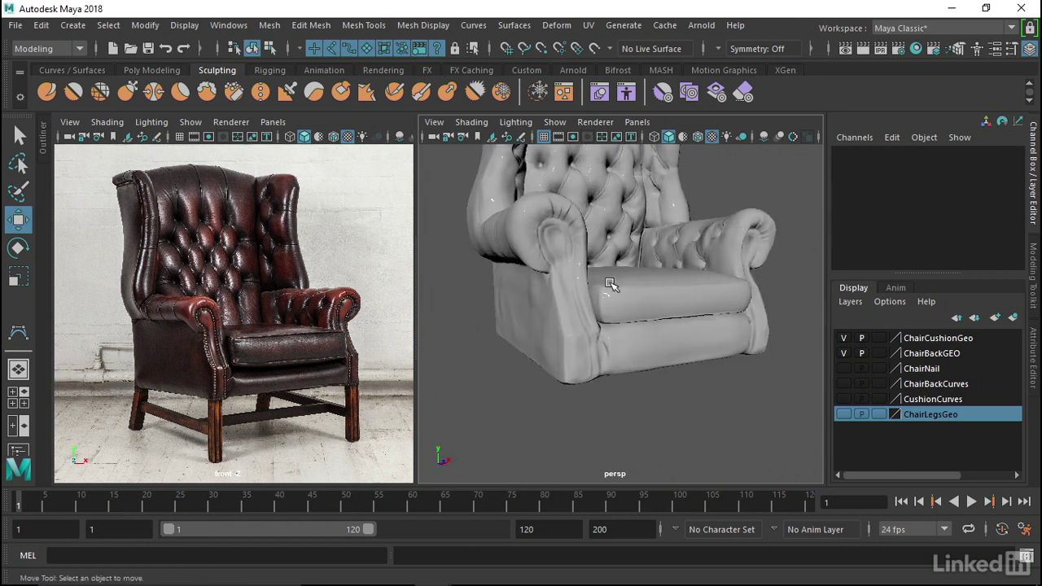
scroll(236, 332, "up", 3)
scroll(236, 332, "up", 2)
scroll(234, 326, "up", 1)
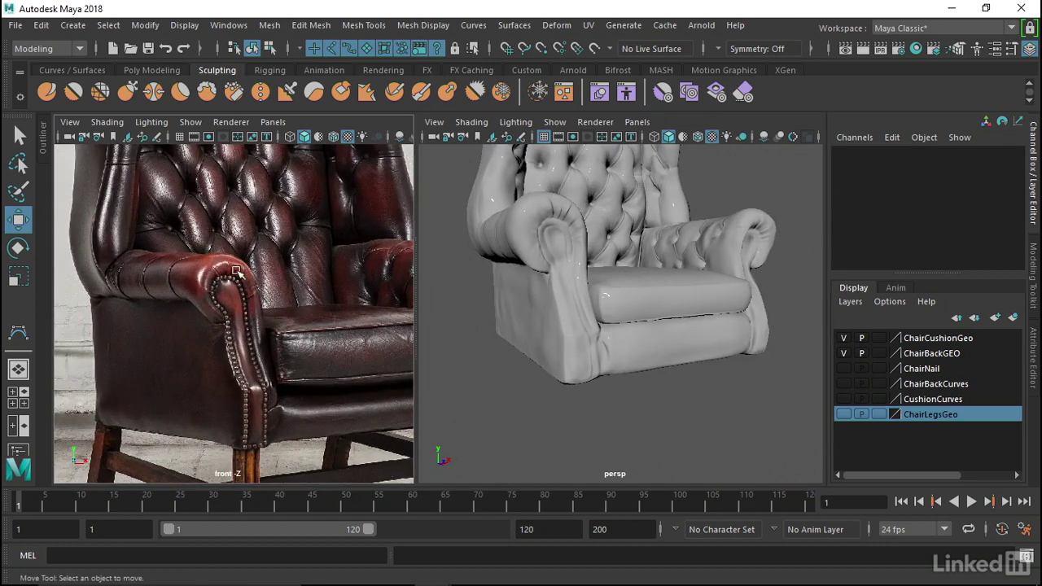
scroll(232, 316, "up", 2)
scroll(229, 304, "up", 2)
scroll(230, 304, "up", 1)
middle_click_drag(242, 275, 121, 302, "alt")
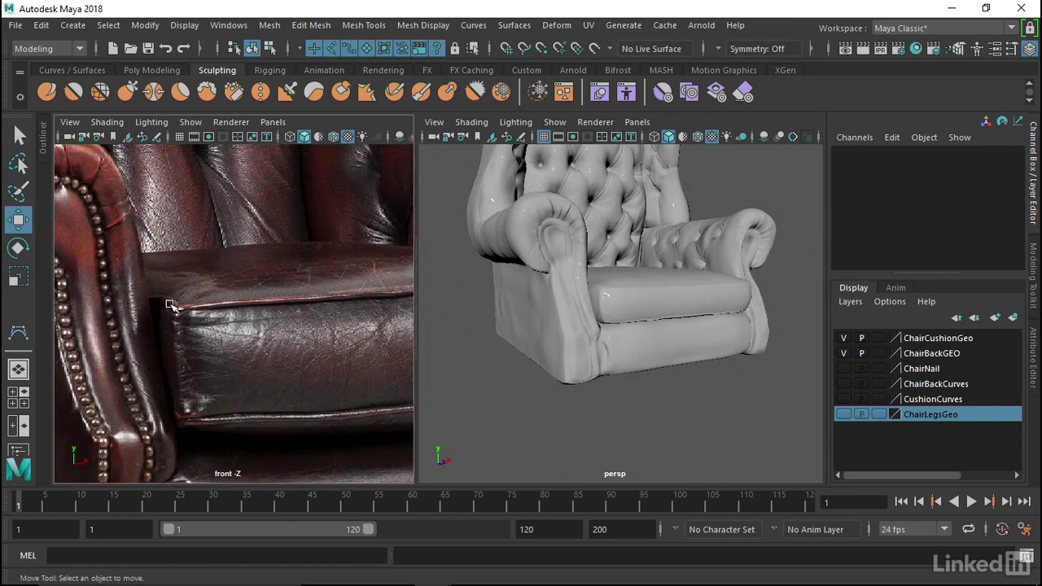
middle_click_drag(249, 384, 189, 330, "alt")
scroll(594, 334, "up", 5)
scroll(628, 339, "up", 3)
scroll(624, 342, "down", 2)
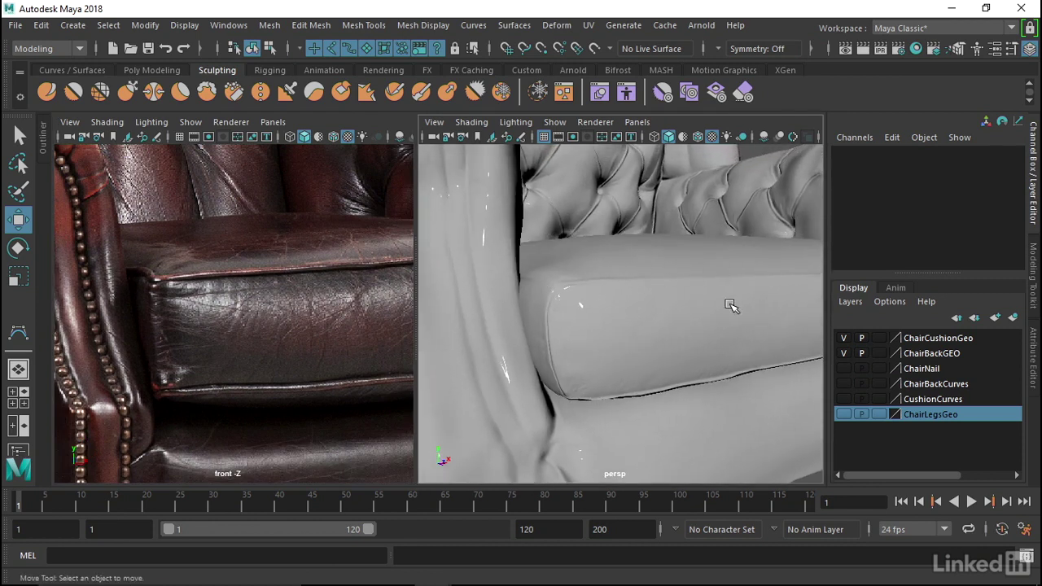
scroll(732, 301, "down", 2)
scroll(686, 309, "down", 1)
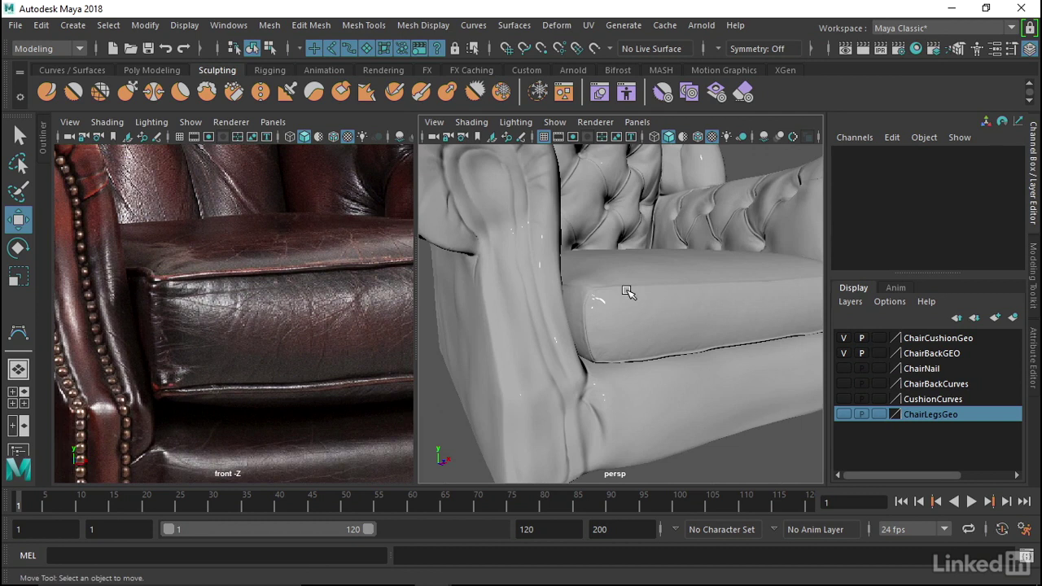
scroll(635, 276, "down", 3)
left_click_drag(655, 260, 515, 255, "alt")
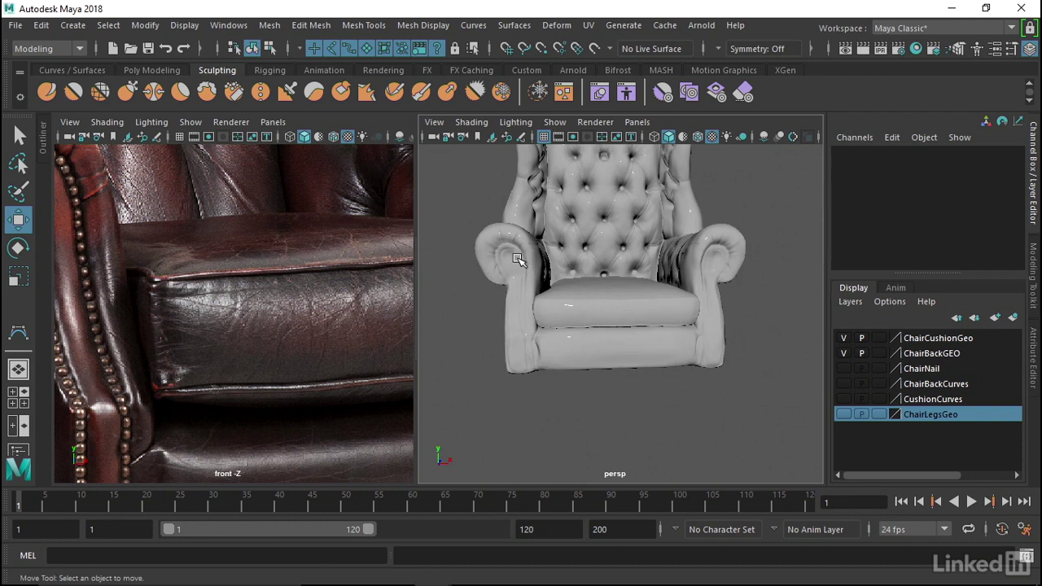
scroll(118, 392, "down", 1)
scroll(126, 364, "down", 1)
scroll(200, 354, "down", 2)
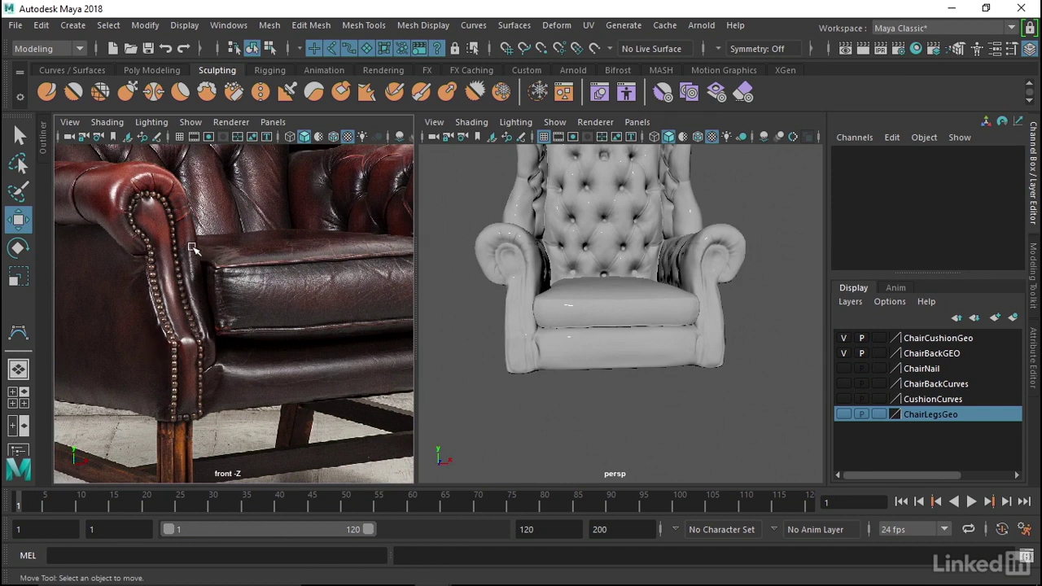
left_click_drag(712, 375, 643, 330, "alt")
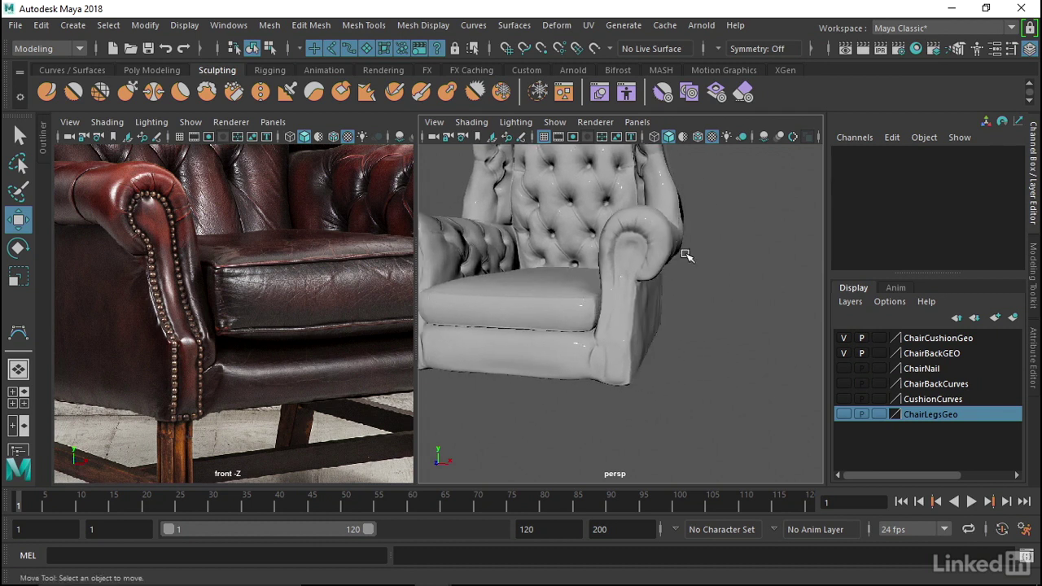
left_click(842, 338)
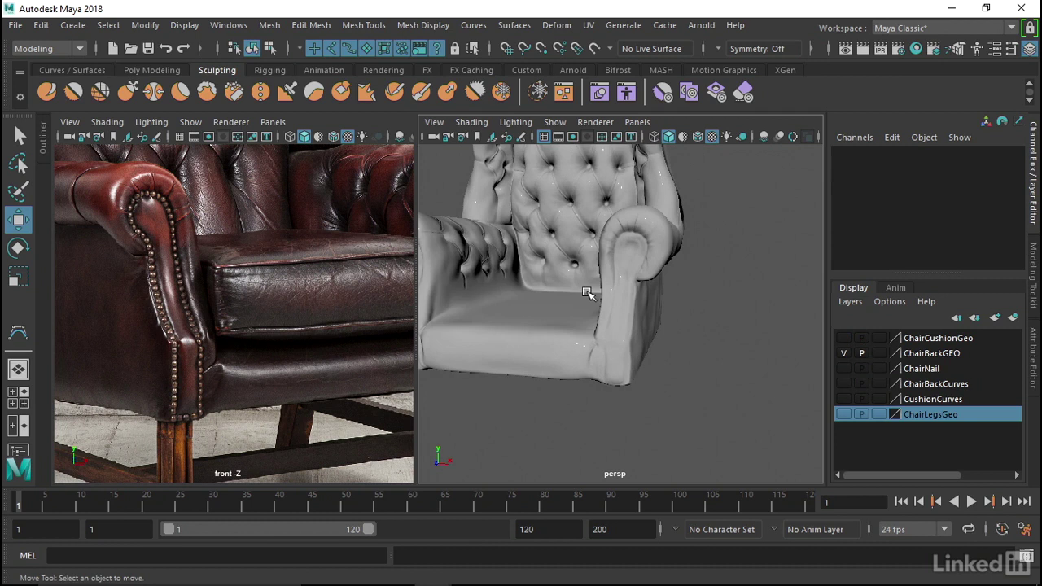
Step: Select ChairBack_Geo and make it the live surface for drawing curves
left_click_drag(655, 363, 671, 354, "alt")
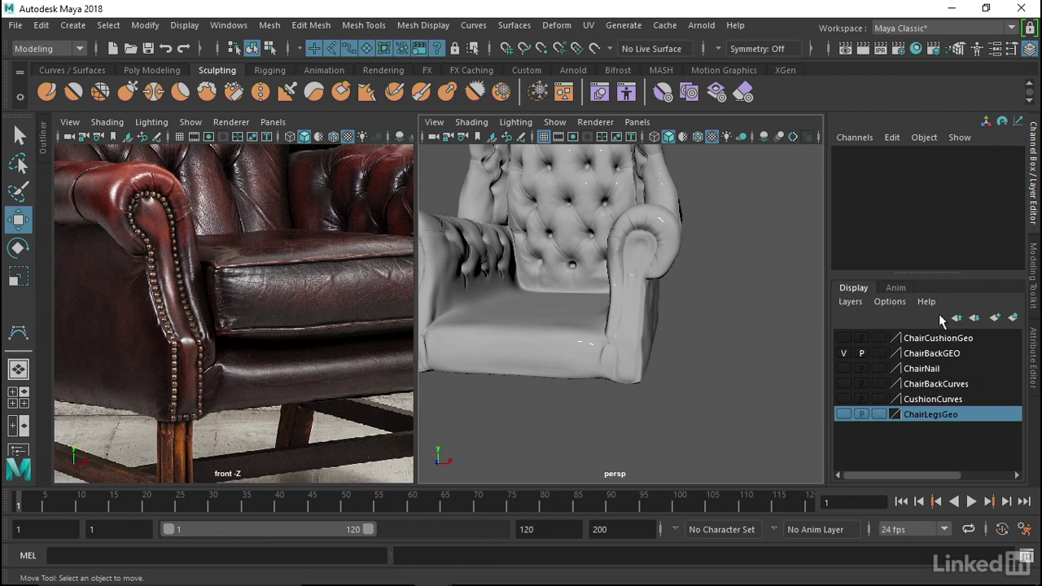
left_click_drag(693, 283, 669, 191, "alt")
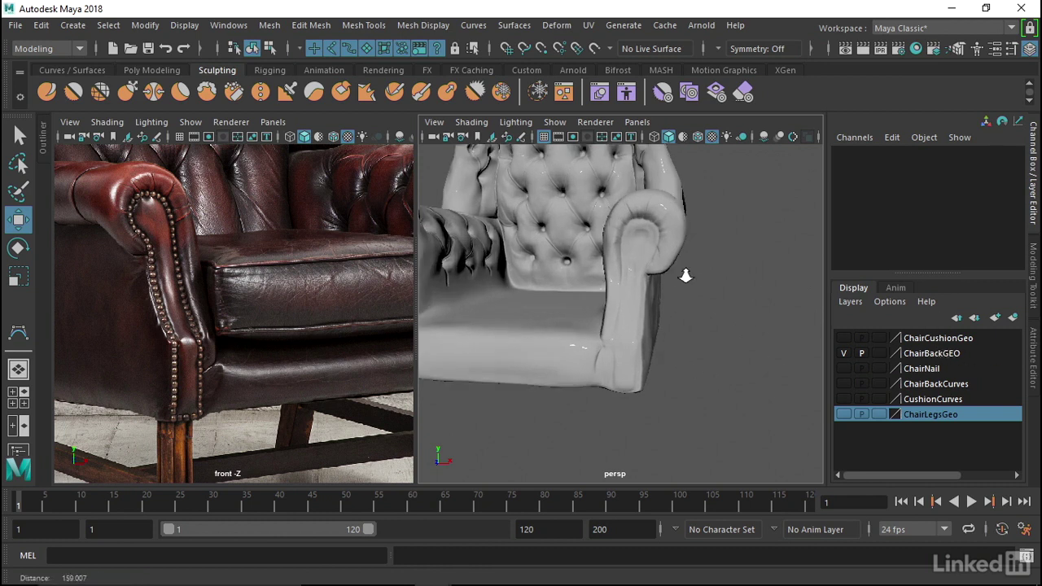
left_click(669, 191)
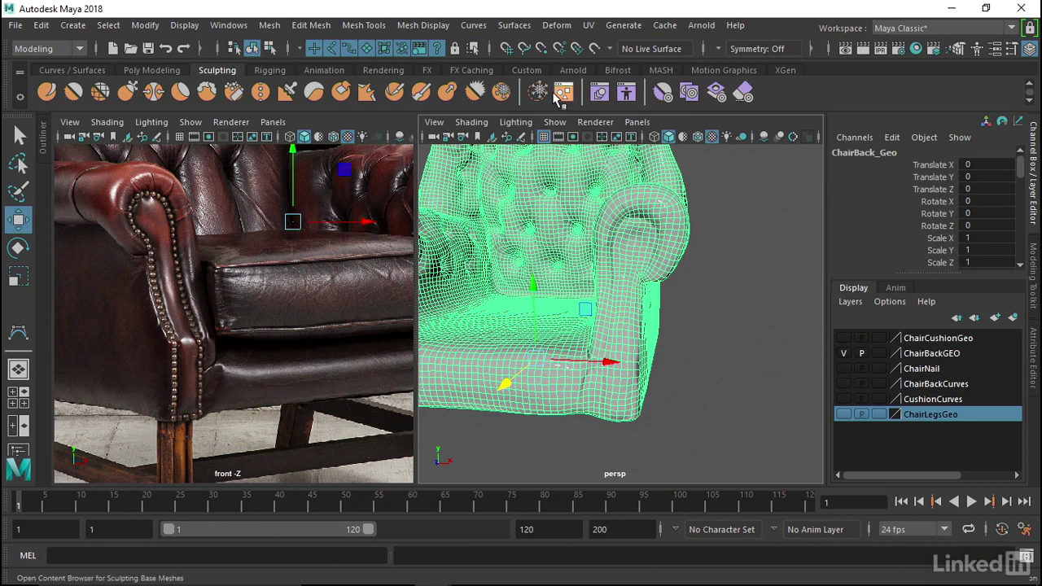
left_click(595, 50)
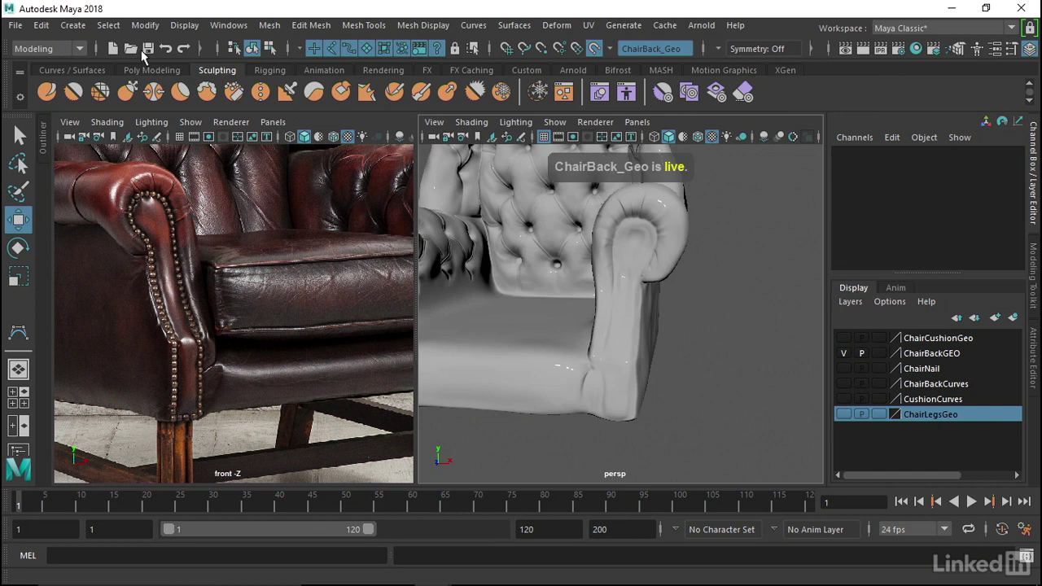
left_click(73, 25)
mouse_move(105, 140)
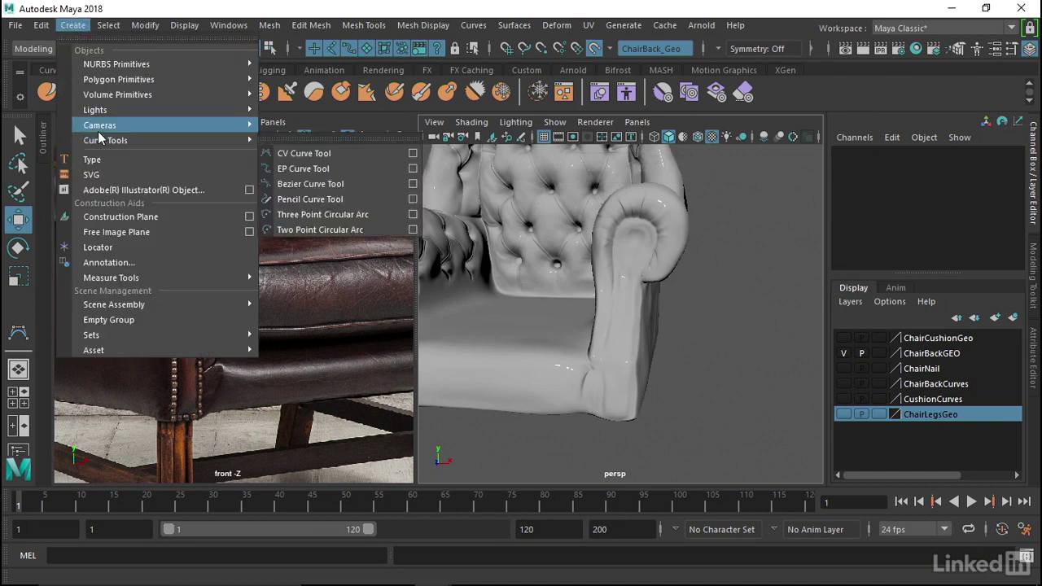
Step: Start a CV curve at the armrest bottom and place points up its edge
left_click(312, 153)
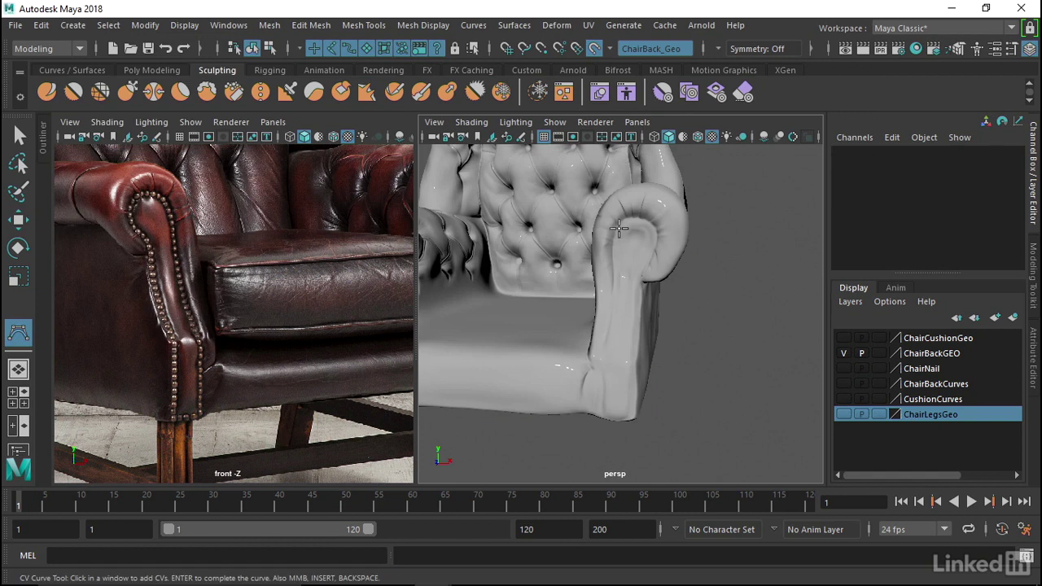
scroll(621, 232, "up", 2)
scroll(623, 244, "up", 2)
scroll(643, 341, "up", 2)
scroll(653, 379, "up", 2)
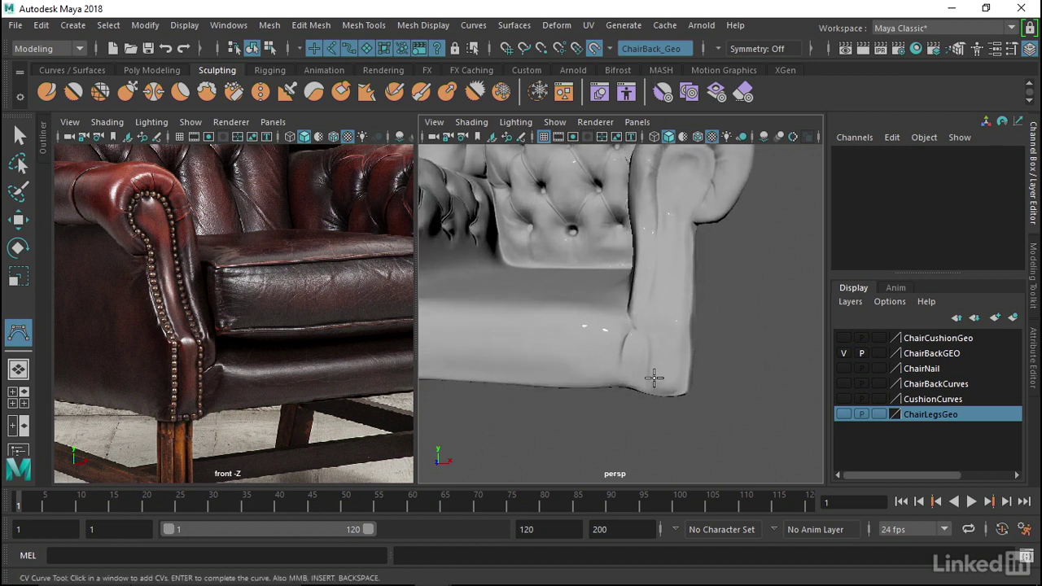
scroll(653, 378, "up", 2)
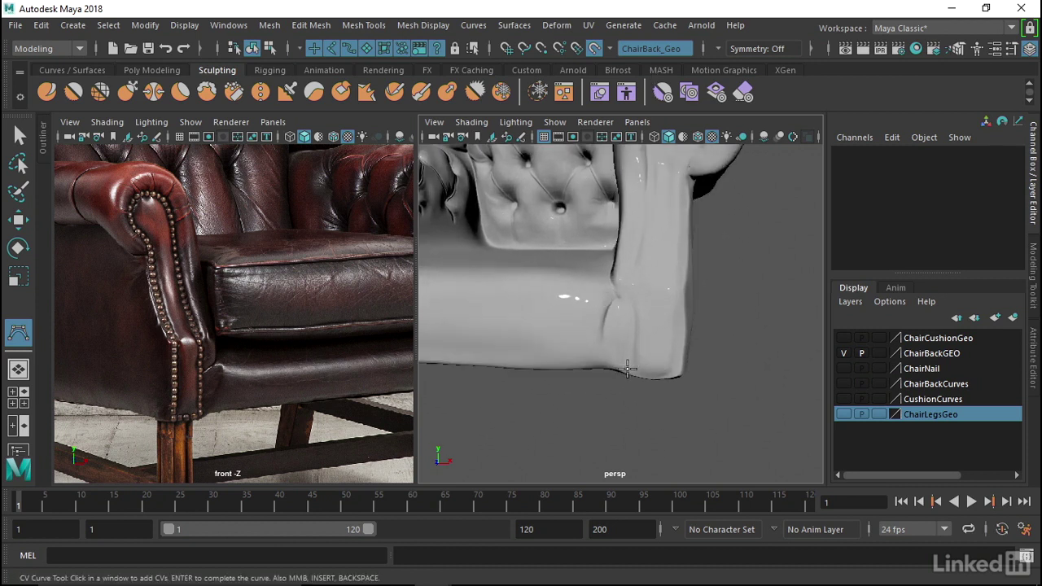
left_click(627, 369)
left_click(628, 326)
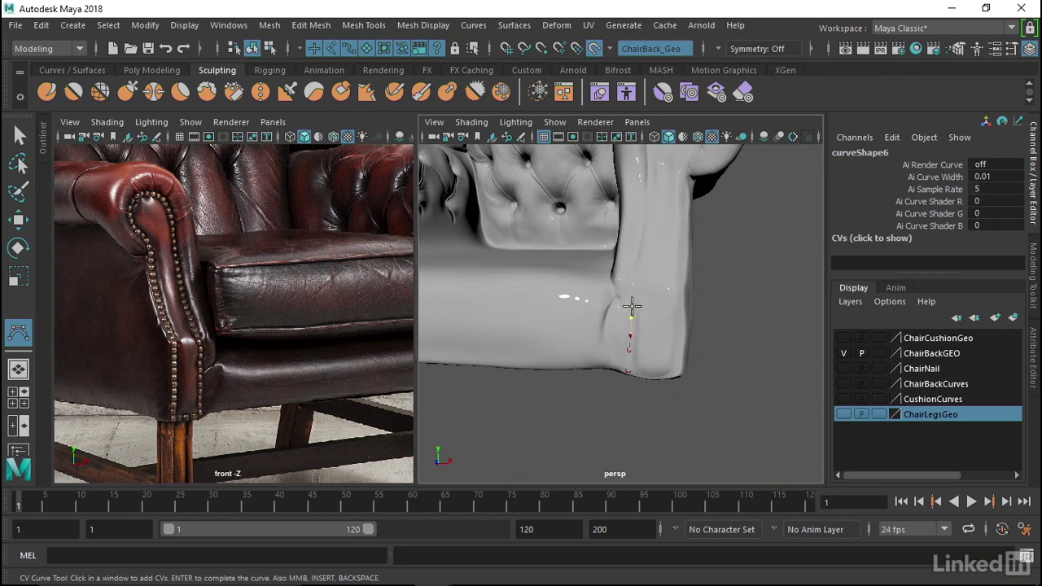
left_click_drag(630, 307, 628, 328, "alt")
left_click(627, 311)
left_click(632, 287)
left_click(637, 271)
left_click(641, 246)
Step: Continue the curve over the rolled armrest top and down its front
mouse_move(644, 222)
left_mouse_down("alt")
mouse_move(627, 247)
mouse_move(660, 306)
left_mouse_up("alt")
left_click(648, 299)
left_click(644, 258)
left_click(648, 235)
left_click(659, 223)
left_click(678, 217)
left_click(696, 219)
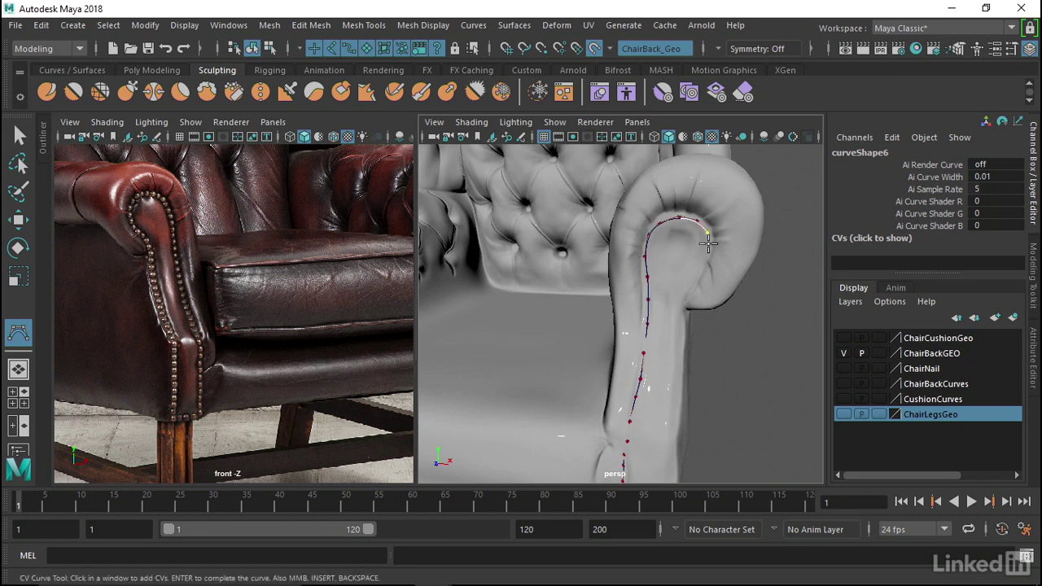
left_click(707, 236)
left_click(701, 263)
left_click(690, 277)
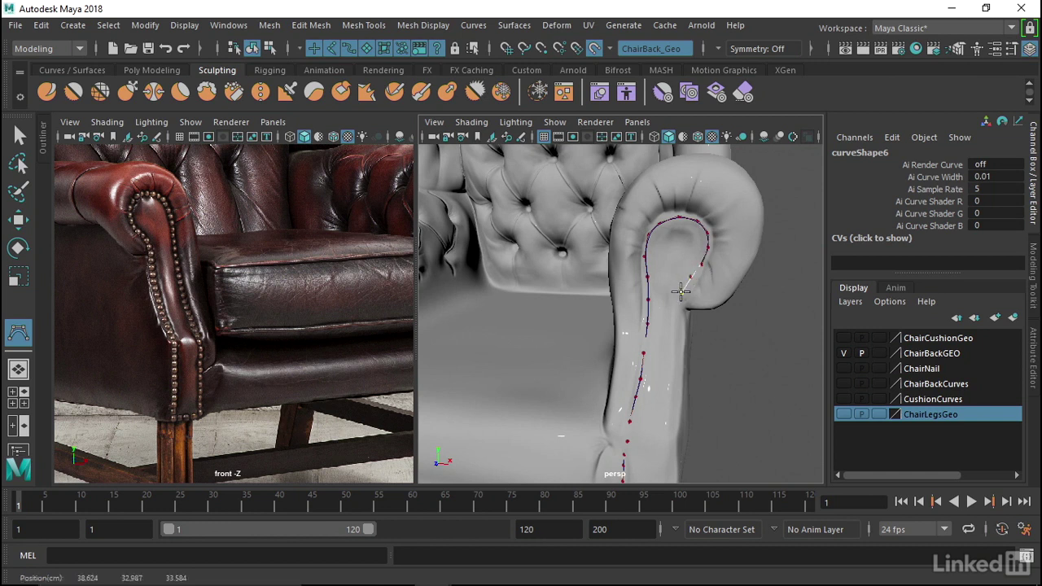
left_click(681, 293)
left_click(673, 312)
left_click(677, 333)
left_click(677, 365)
left_click(676, 399)
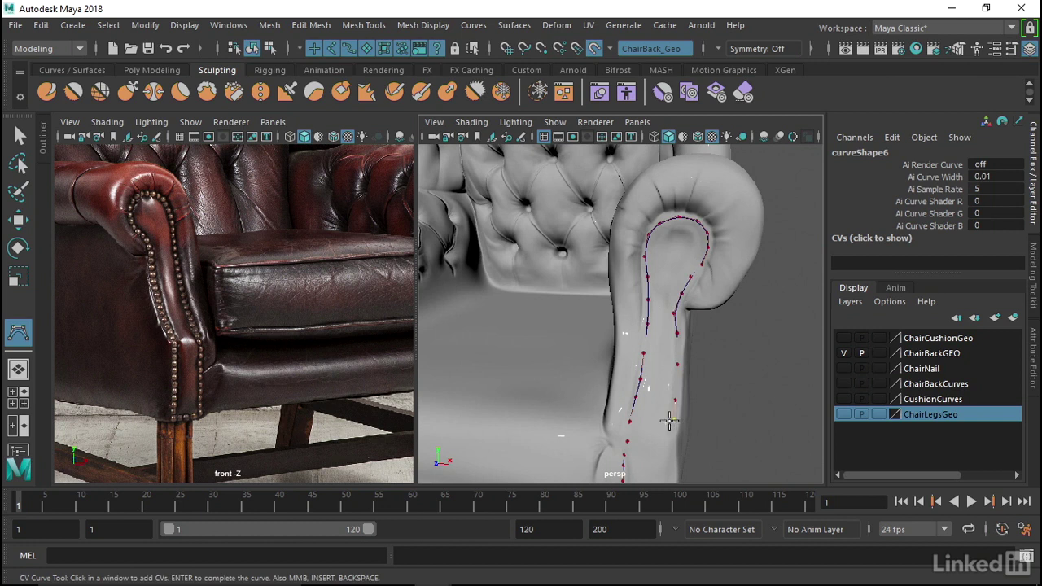
Step: Place the last points down the armrest front and along its bottom edge
middle_click_drag(673, 420, 683, 306, "alt")
left_click(673, 307)
left_click(672, 329)
left_click(672, 354)
left_click(670, 388)
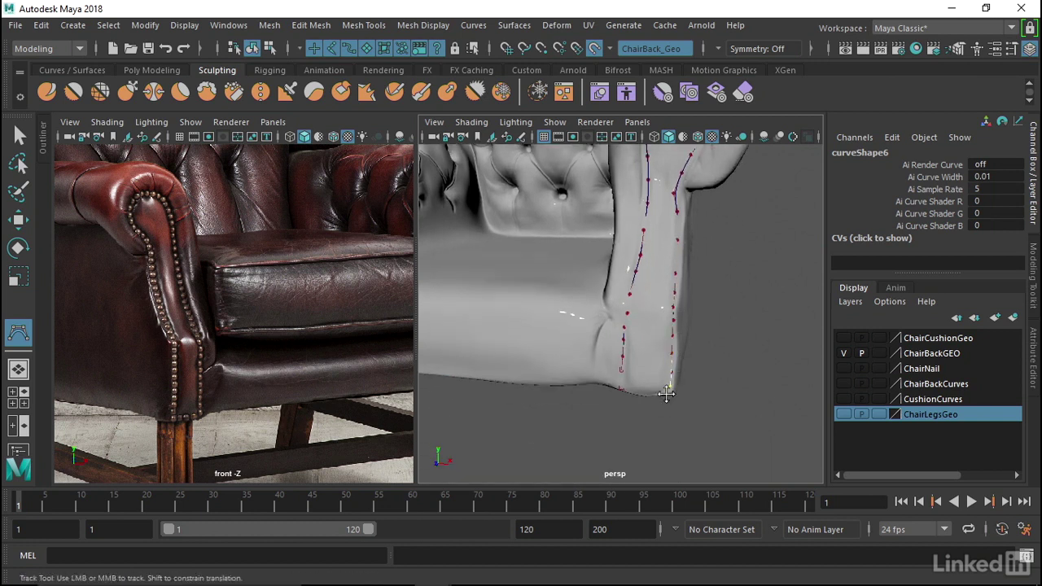
left_click_drag(662, 395, 701, 329, "alt")
left_click(689, 351)
left_click(638, 342)
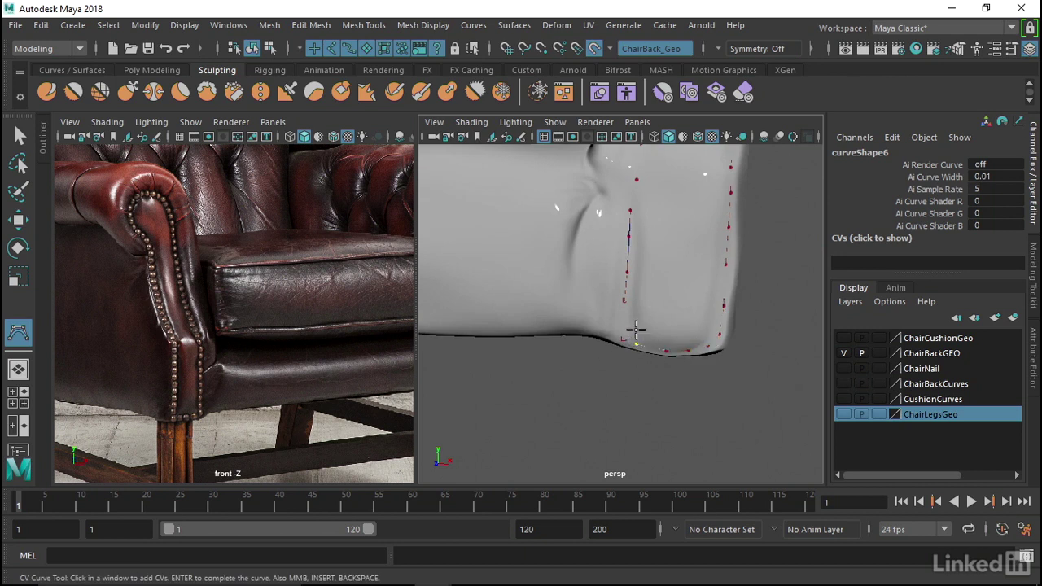
Step: Finish the armrest curve, check its control vertices, and return to object mode
key("w")
mouse_move(674, 293)
left_mouse_down("alt")
mouse_move(633, 301)
mouse_move(600, 284)
left_mouse_up("alt")
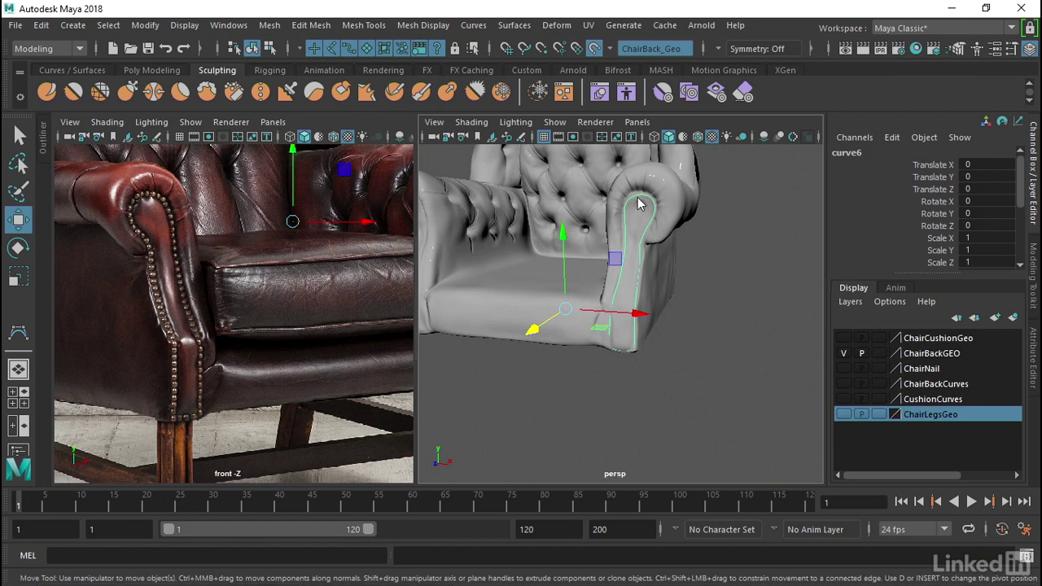
right_click_drag(638, 205, 546, 175)
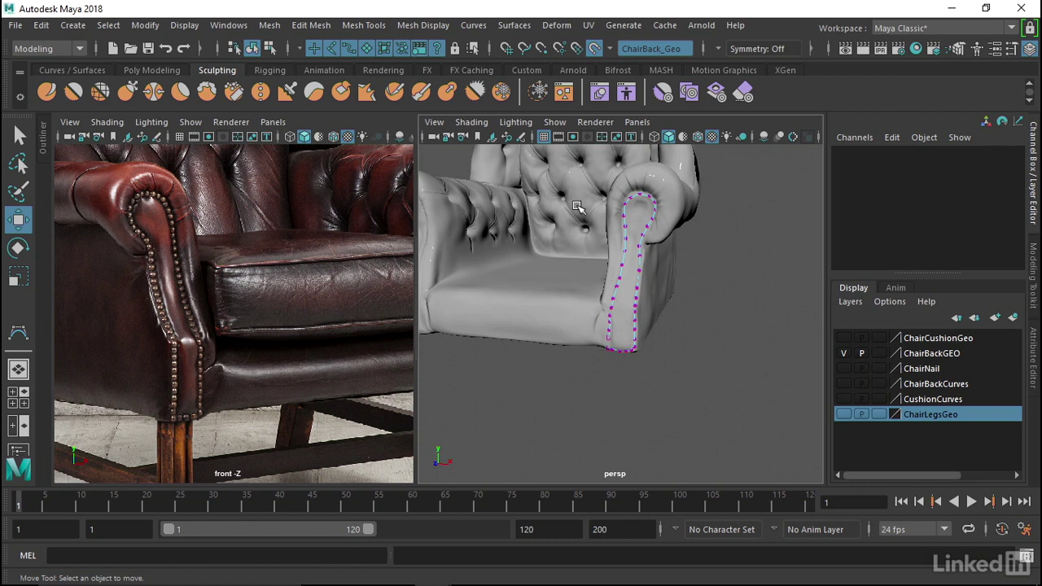
mouse_move(648, 177)
right_mouse_down()
mouse_move(672, 153)
mouse_move(712, 155)
right_mouse_up()
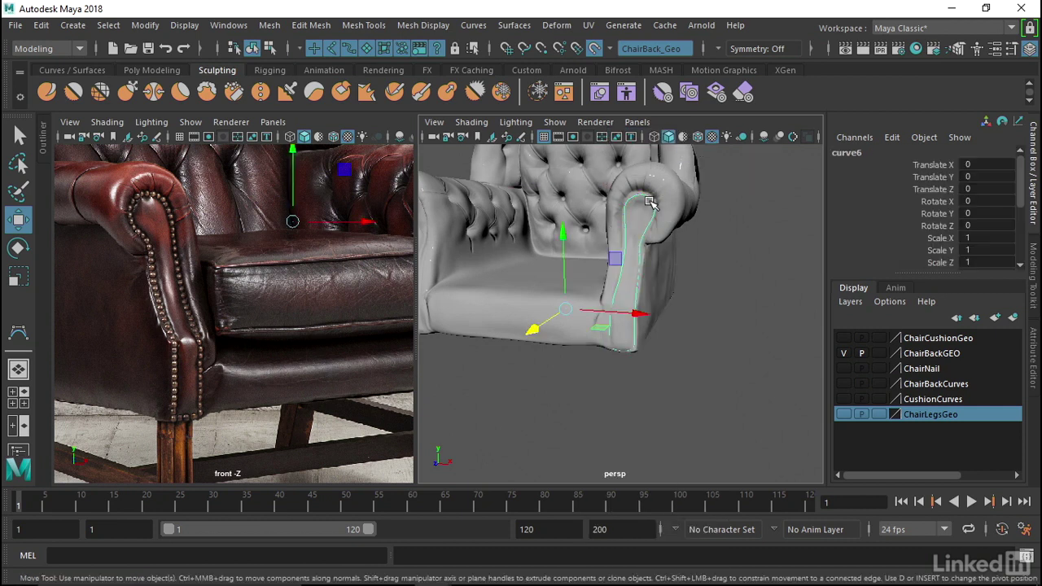
left_click(474, 25)
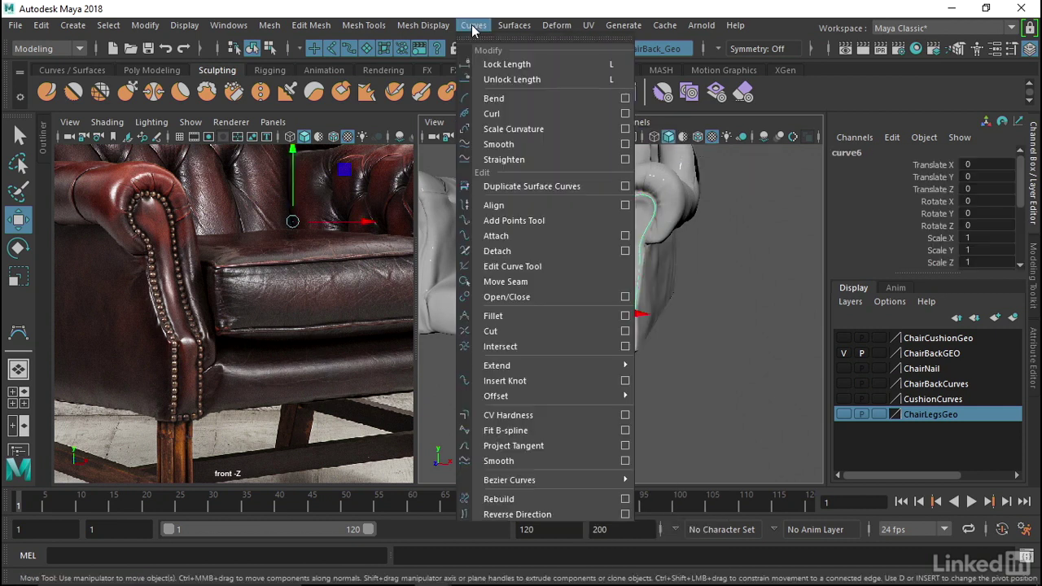
Step: Rebuild curve6 from reset default options with 100 spans, then close the options
left_click(624, 499)
left_click(85, 72)
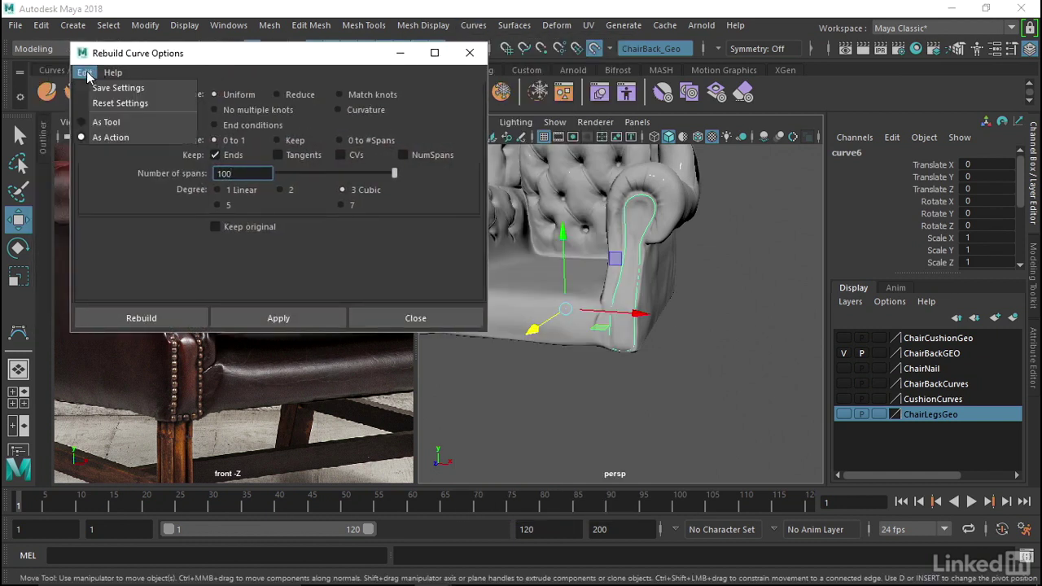
left_click(104, 104)
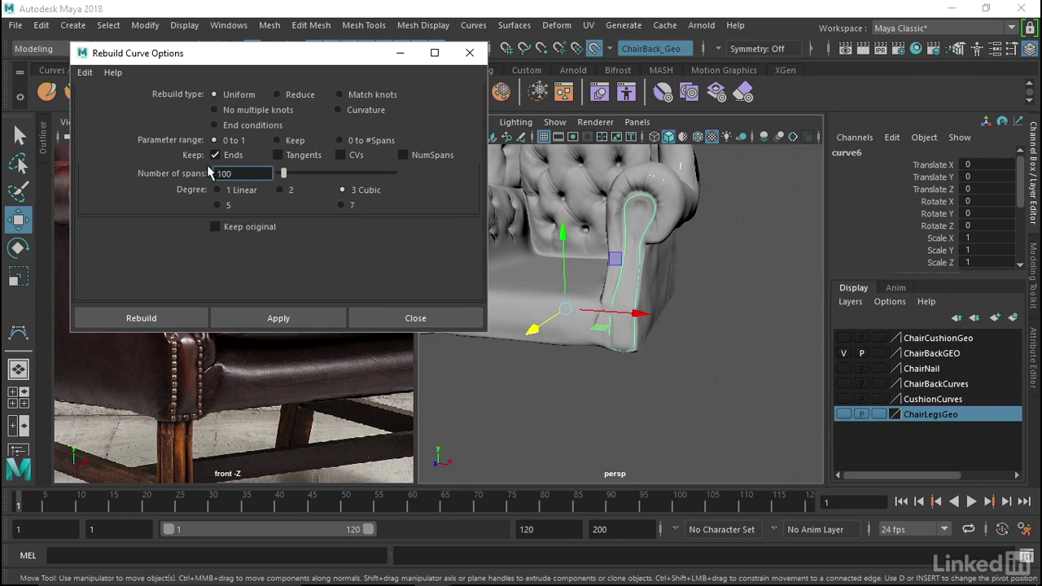
left_click(296, 311)
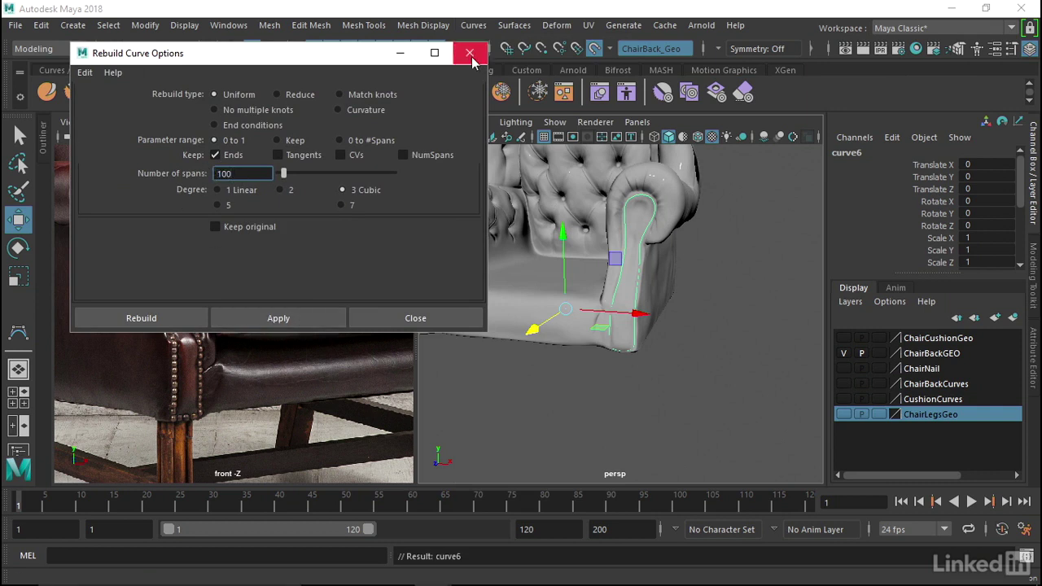
left_click(470, 53)
Step: Display rebuilt curve6's control vertices and orbit toward the chair front
right_click_drag(633, 176, 576, 179)
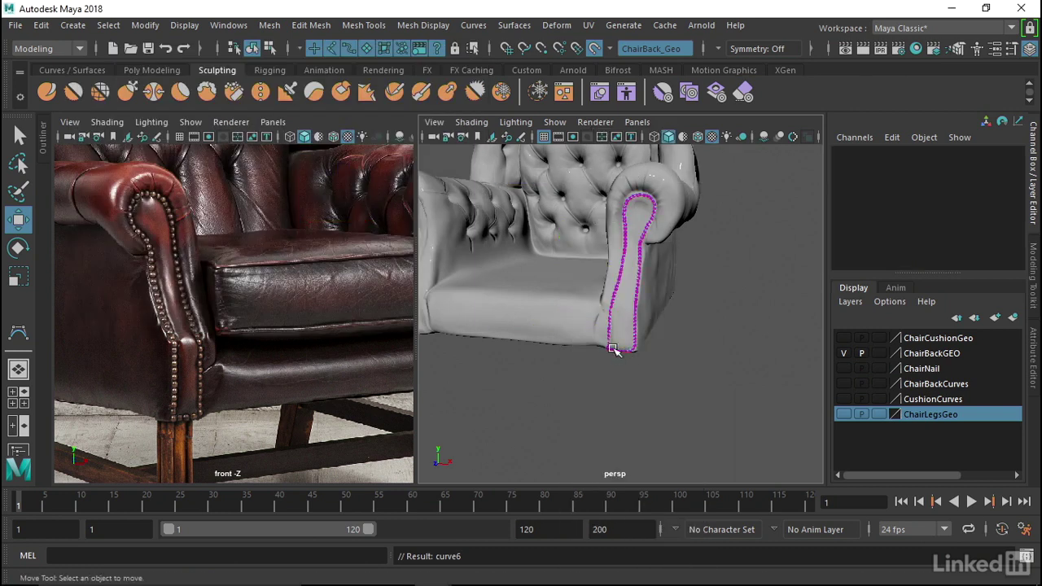
scroll(616, 294, "up", 5)
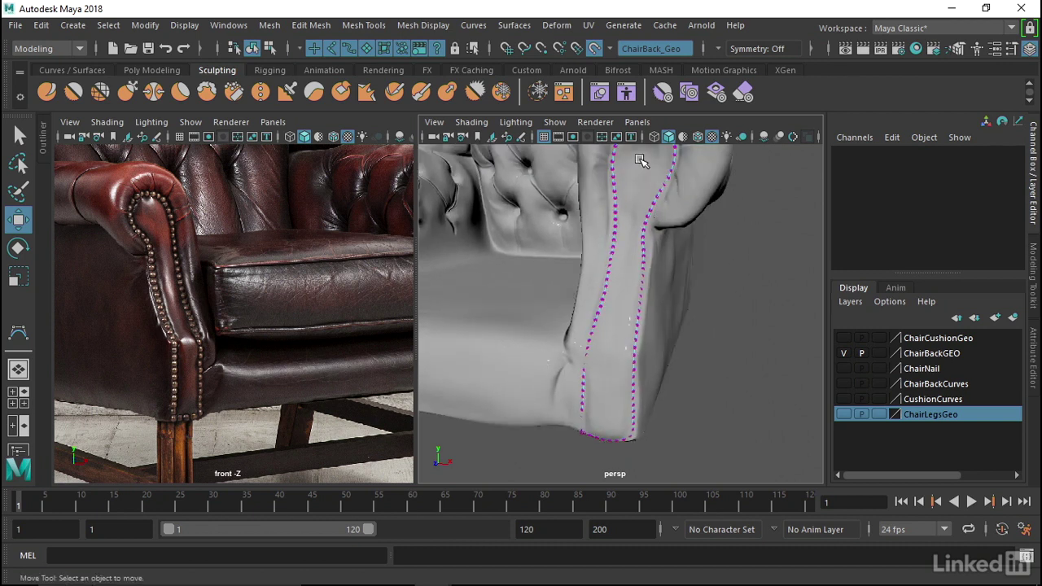
scroll(665, 251, "down", 2)
scroll(644, 341, "down", 1)
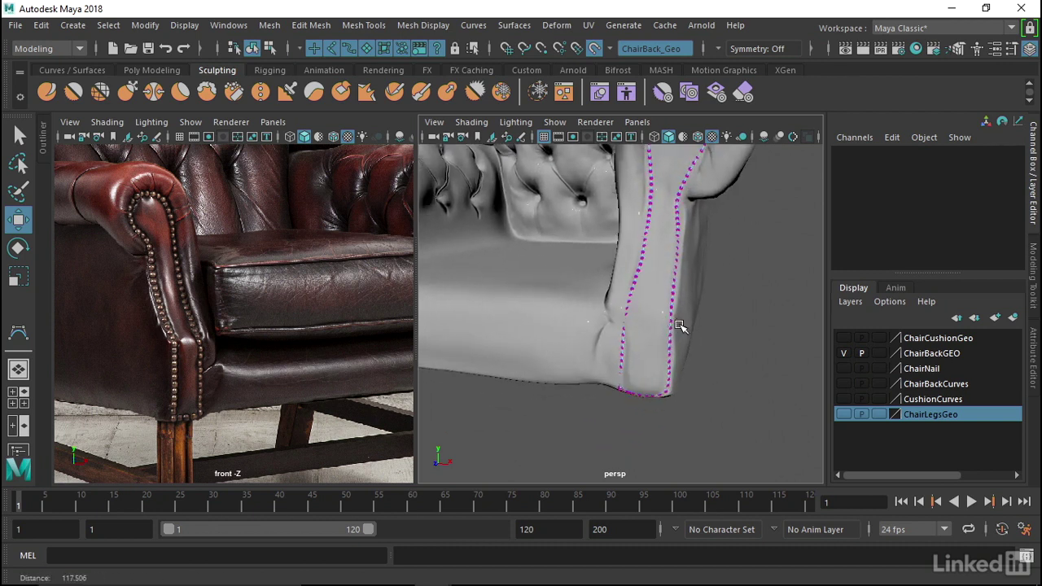
scroll(644, 326, "down", 1)
scroll(644, 326, "down", 1)
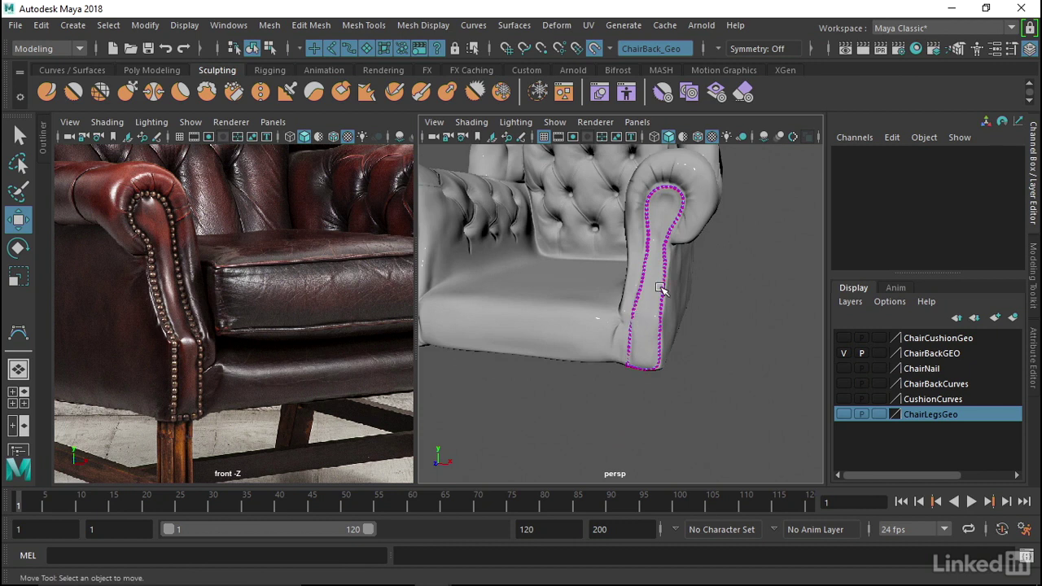
left_click_drag(610, 290, 593, 284, "alt")
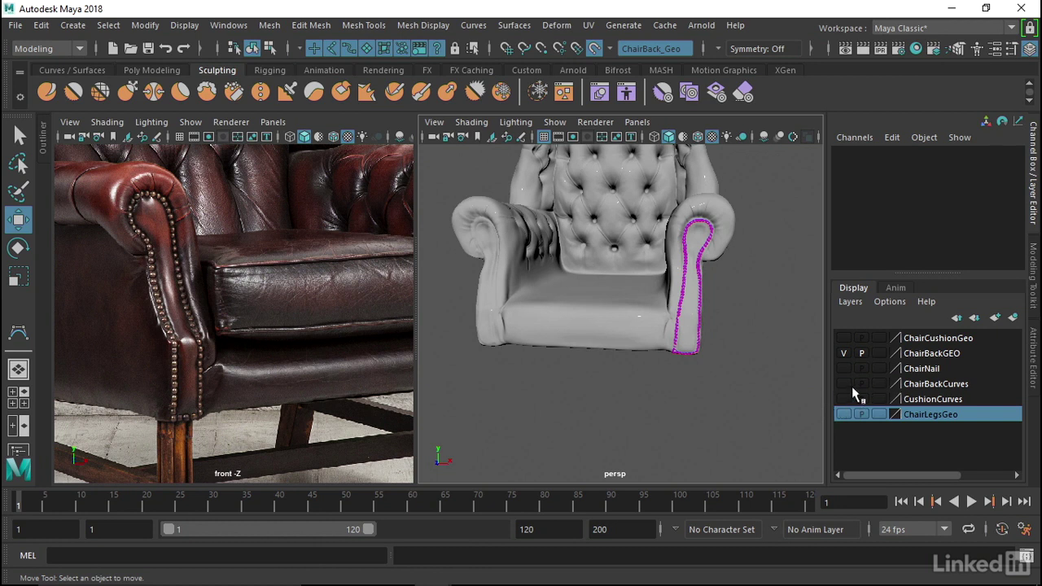
Step: Show the ChairBackCurves layer and inspect guide curves curve2 and curve3
left_click(490, 226)
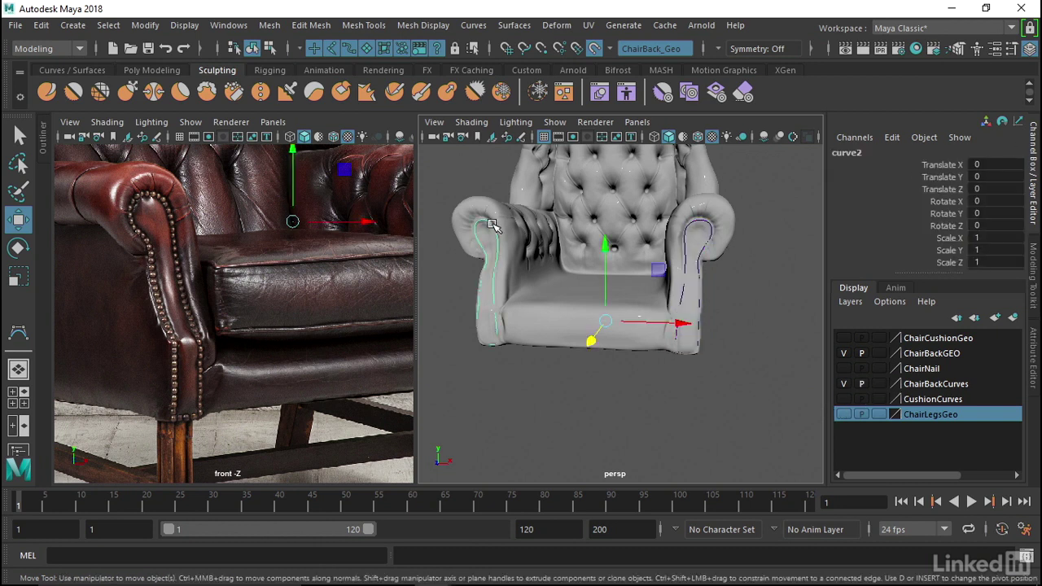
right_click_drag(492, 177, 419, 176)
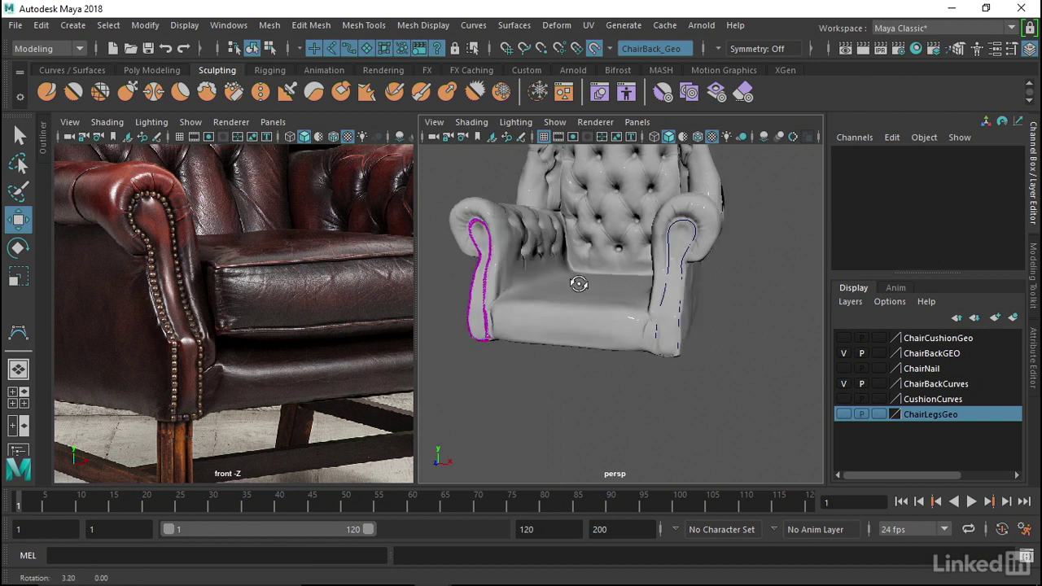
left_click_drag(520, 293, 607, 300, "alt")
scroll(606, 300, "up", 3)
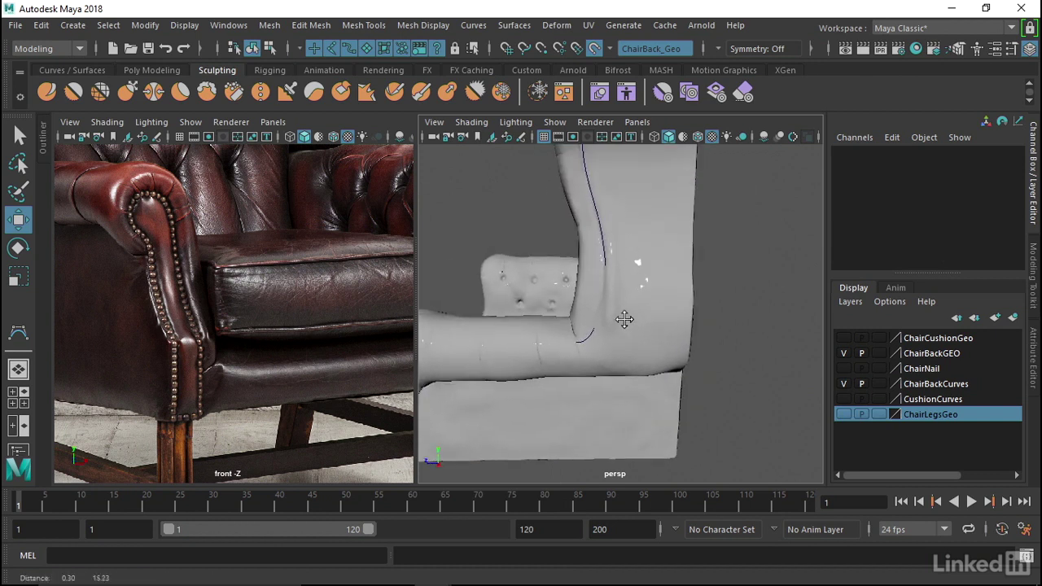
left_click(605, 237)
left_click_drag(605, 237, 618, 282, "alt")
scroll(344, 279, "up", 3)
scroll(344, 280, "up", 3)
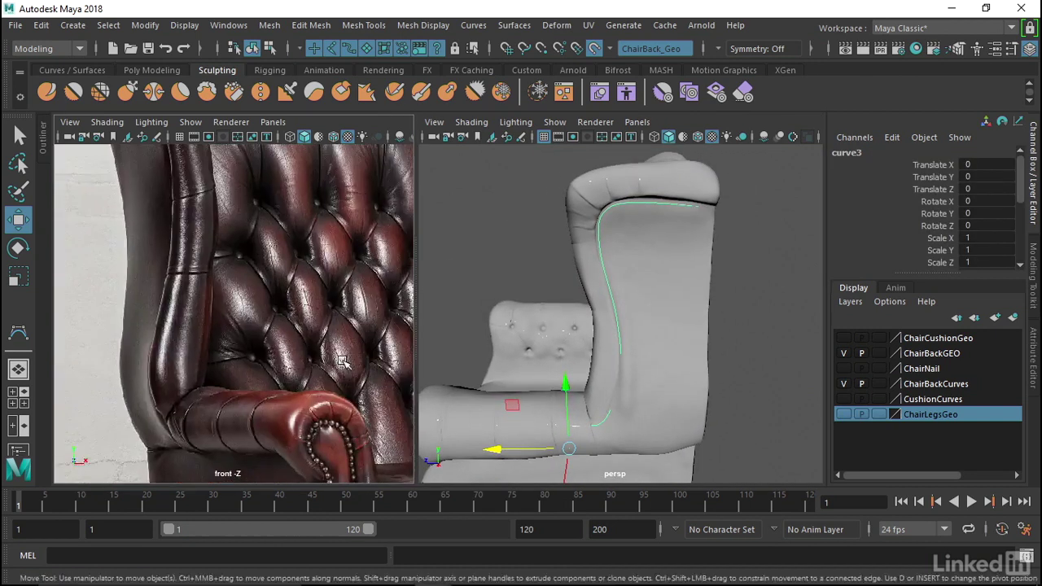
Step: Align the reference photo and perspective view to frame the nail-trimmed arm
middle_click_drag(244, 236, 257, 270, "alt")
left_click_drag(257, 270, 241, 257, "alt")
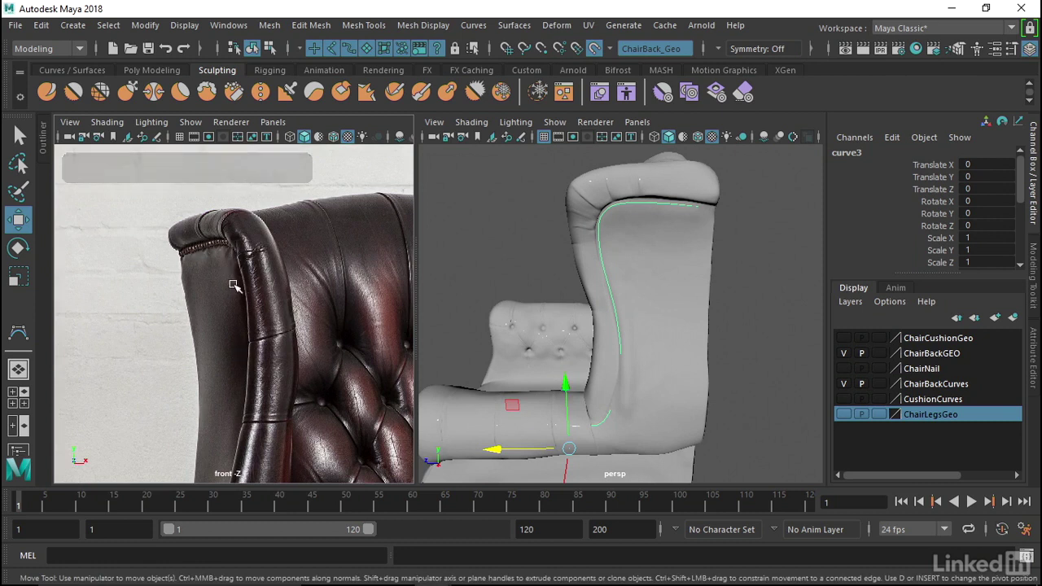
middle_click_drag(276, 273, 281, 215, "alt")
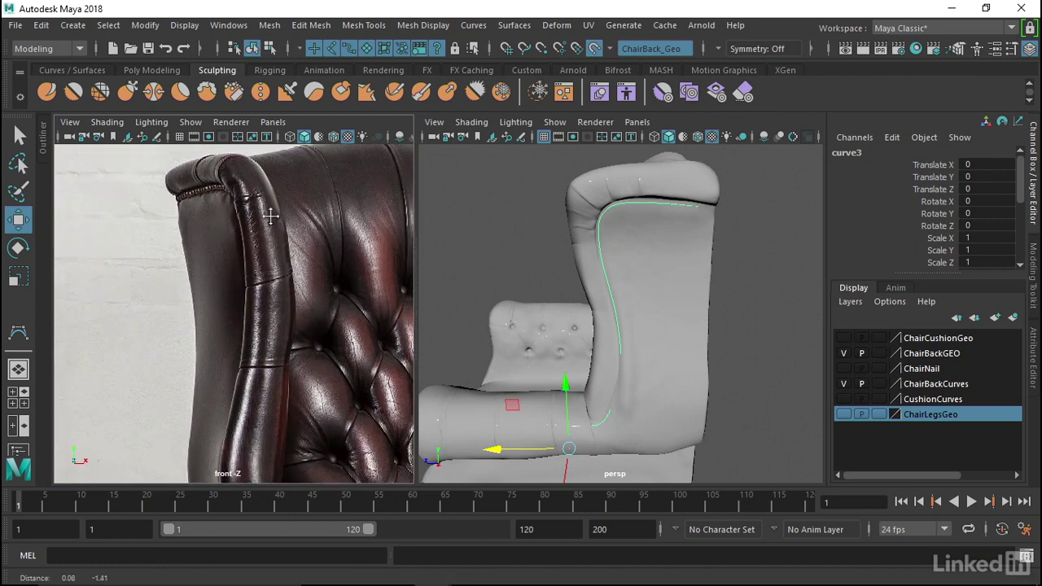
scroll(217, 270, "up", 2)
scroll(237, 286, "up", 2)
mouse_move(651, 279)
left_mouse_down("alt")
mouse_move(595, 251)
mouse_move(618, 268)
left_mouse_up("alt")
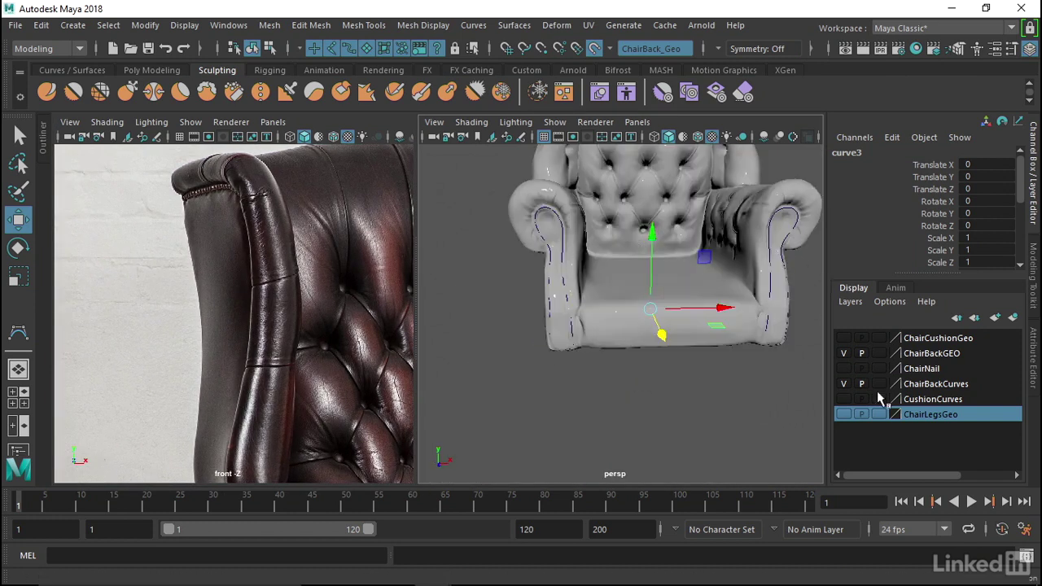
scroll(588, 360, "up", 6)
left_click_drag(593, 356, 600, 326, "alt")
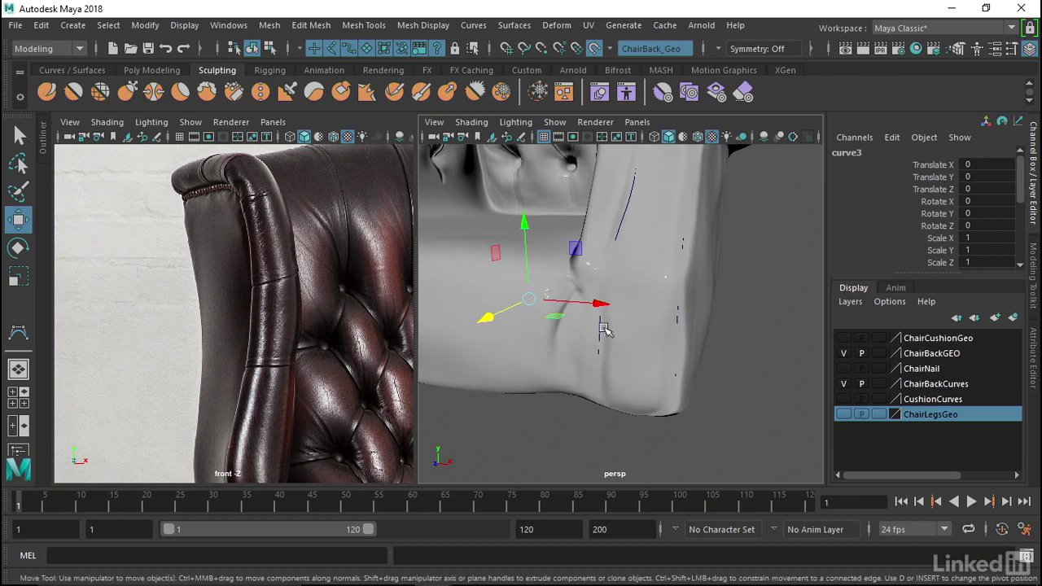
scroll(186, 255, "down", 2)
middle_click_drag(186, 255, 209, 314, "alt")
scroll(202, 313, "up", 2)
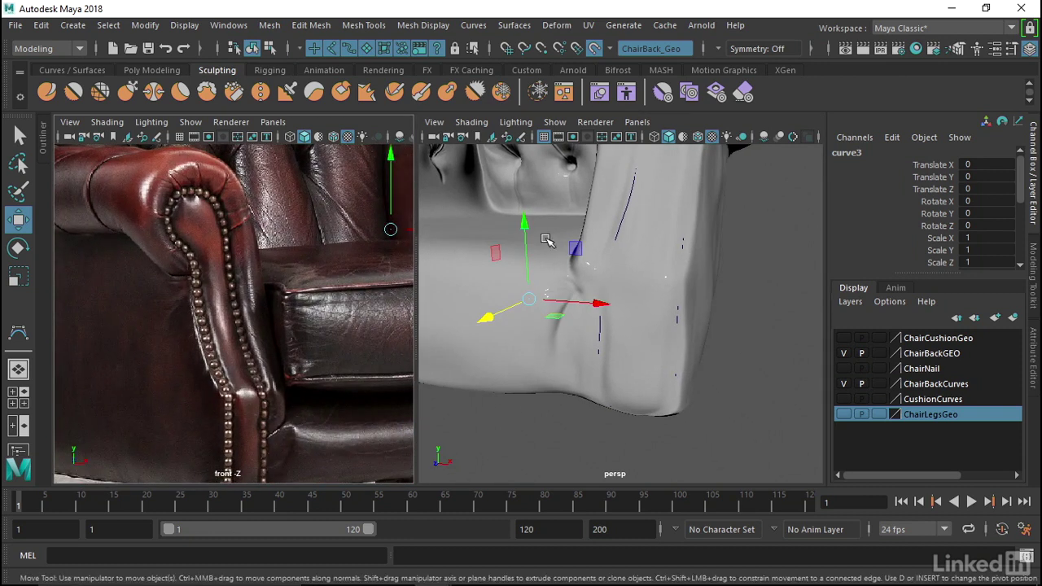
Step: Show the ChairNail layer and select the nail-head sphere pCube1 at the arm base
left_click(843, 368)
left_click_drag(605, 384, 632, 332, "alt")
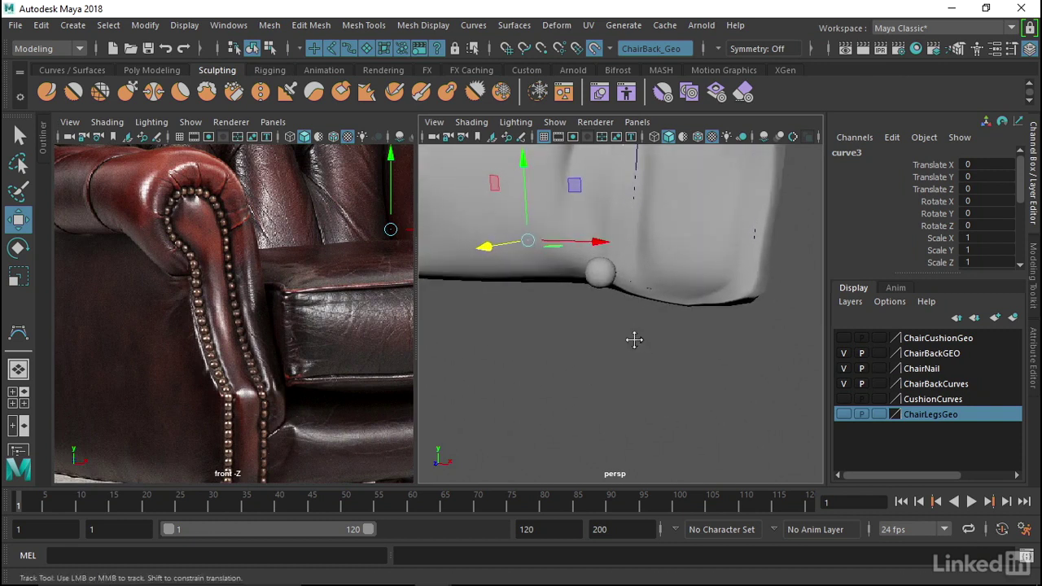
right_click_drag(632, 340, 629, 352, "alt")
left_click(618, 347)
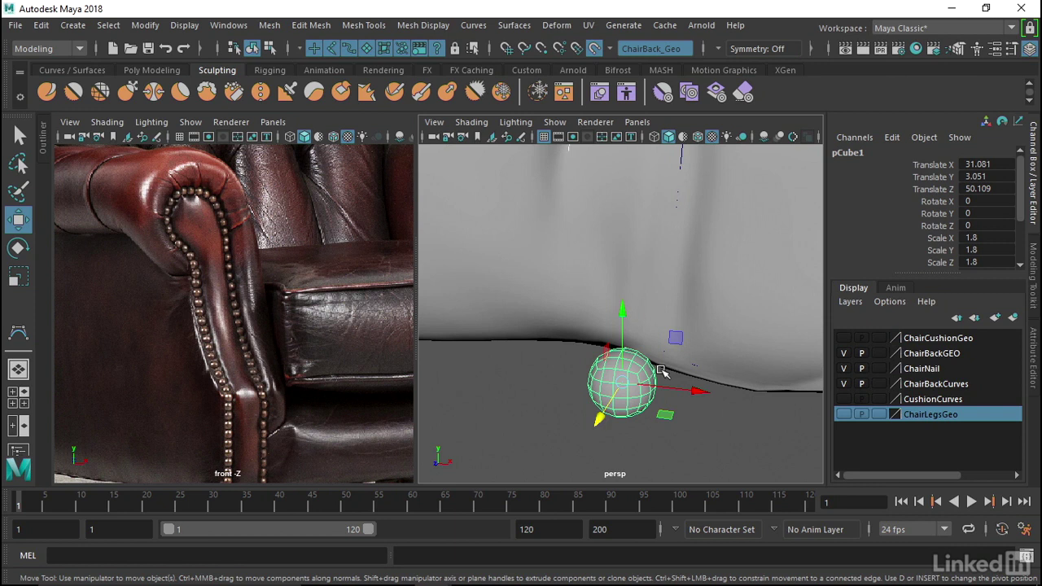
mouse_move(627, 377)
left_mouse_down("alt")
mouse_move(661, 349)
mouse_move(614, 360)
mouse_move(666, 390)
left_mouse_up("alt")
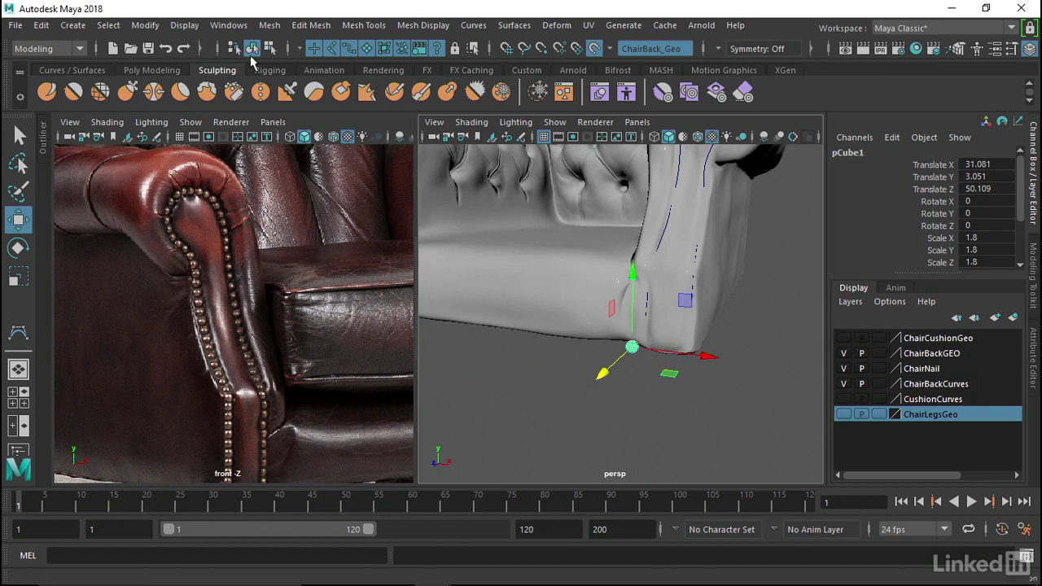
Step: Make 100 copies of the nail sphere with Duplicate Special at reset settings
left_click(47, 28)
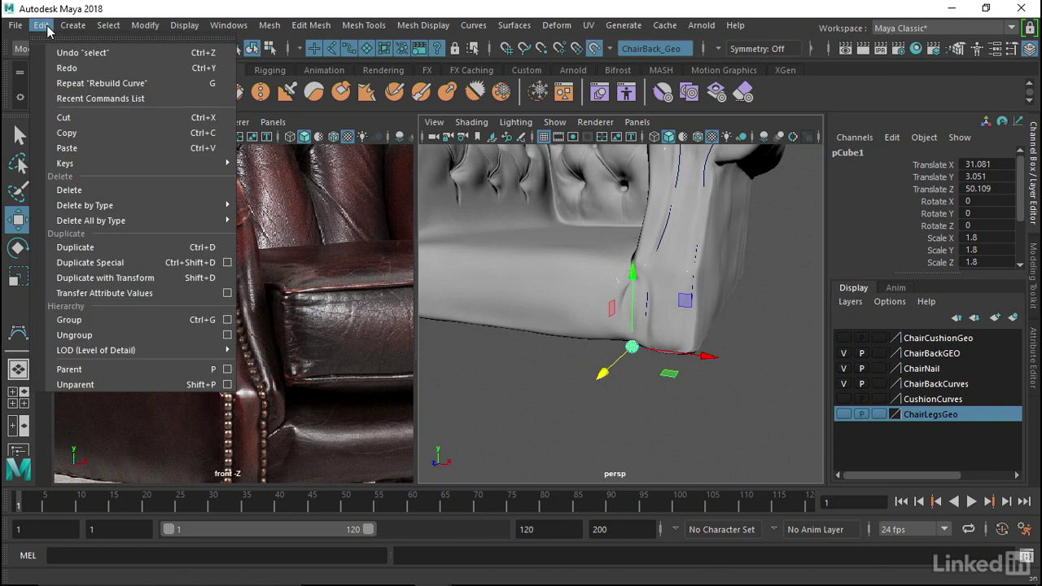
left_click(227, 262)
left_click_drag(330, 58, 305, 61)
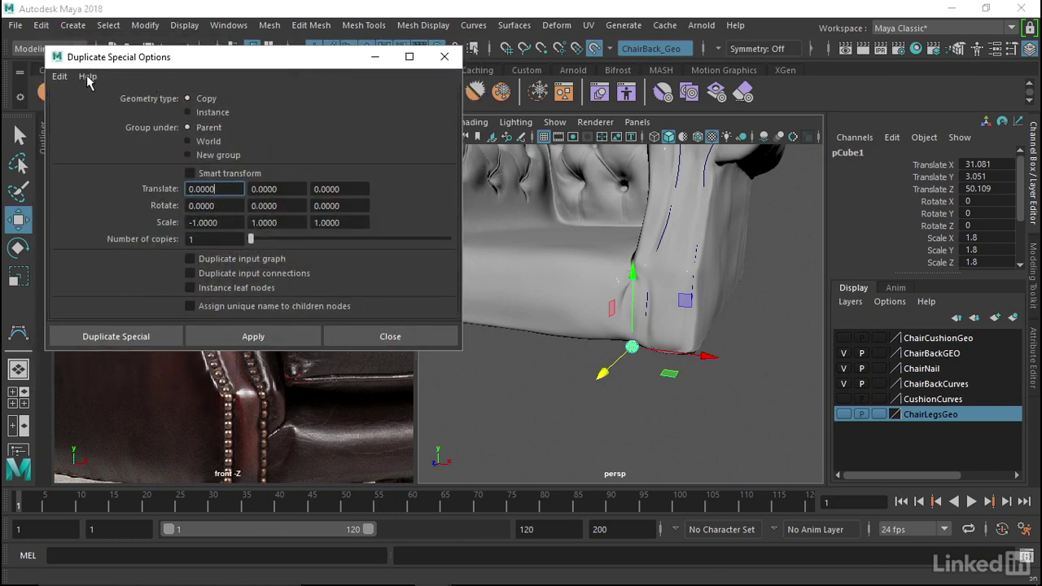
left_click(60, 75)
left_click(85, 105)
double_click(202, 239)
type("00")
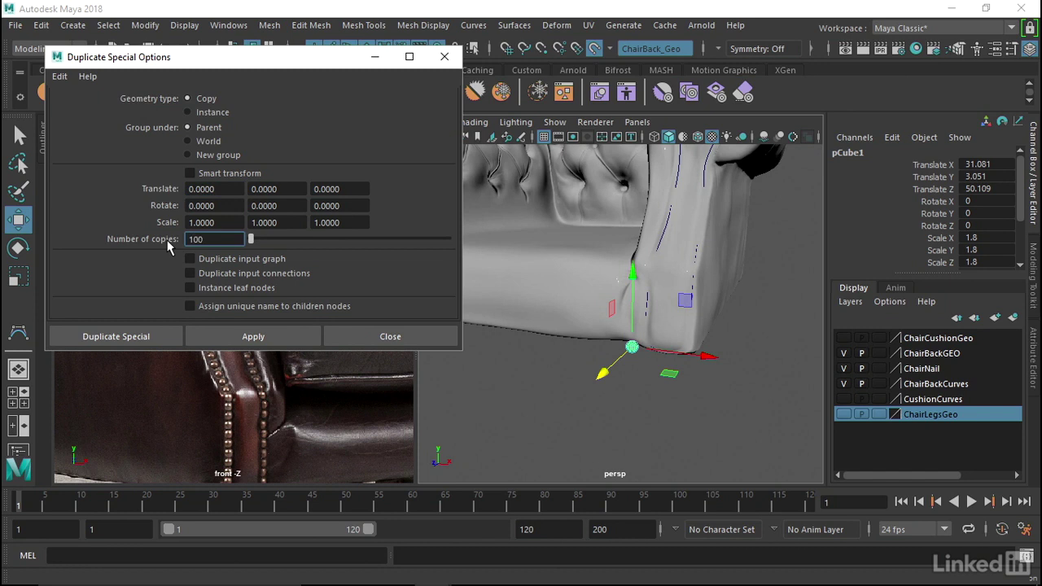
left_click(266, 334)
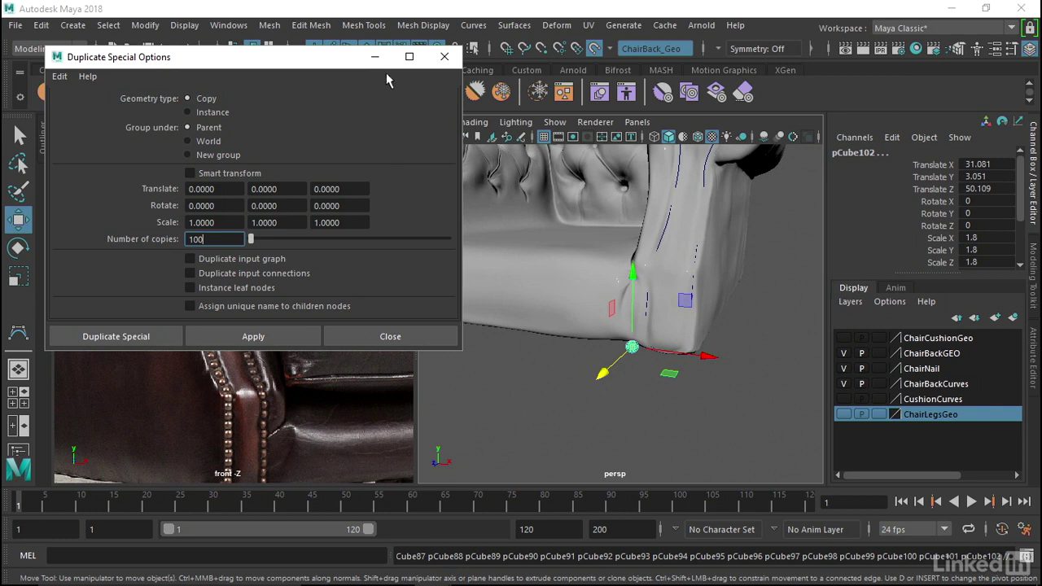
left_click(374, 56)
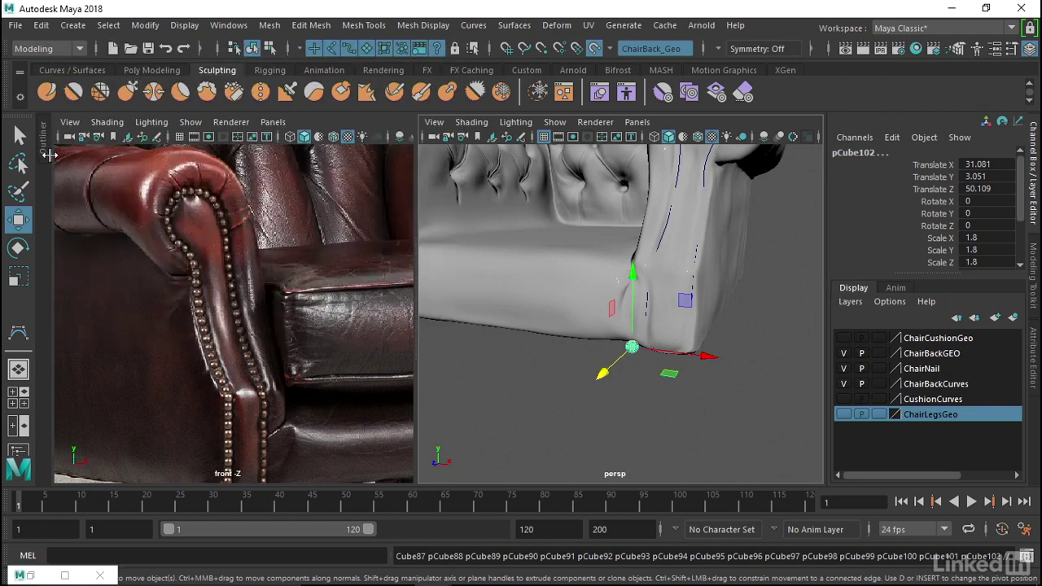
Step: Select the nail copies pCube3 through pCube102 in the Outliner
left_click(49, 155)
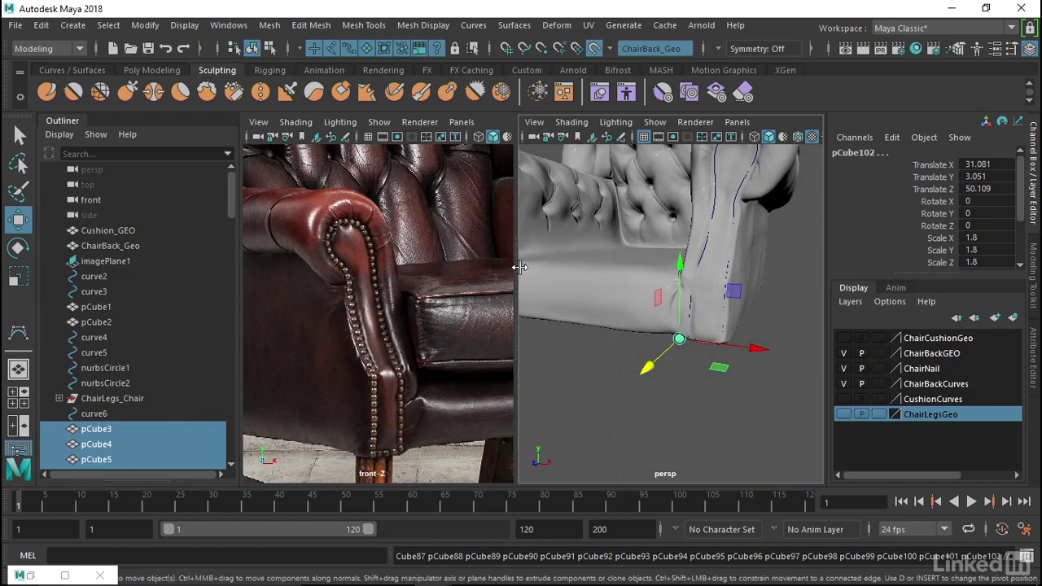
left_click_drag(519, 267, 434, 265)
scroll(128, 358, "down", 10)
scroll(105, 298, "up", 7)
scroll(110, 284, "down", 3)
scroll(120, 323, "up", 3)
left_click(109, 308)
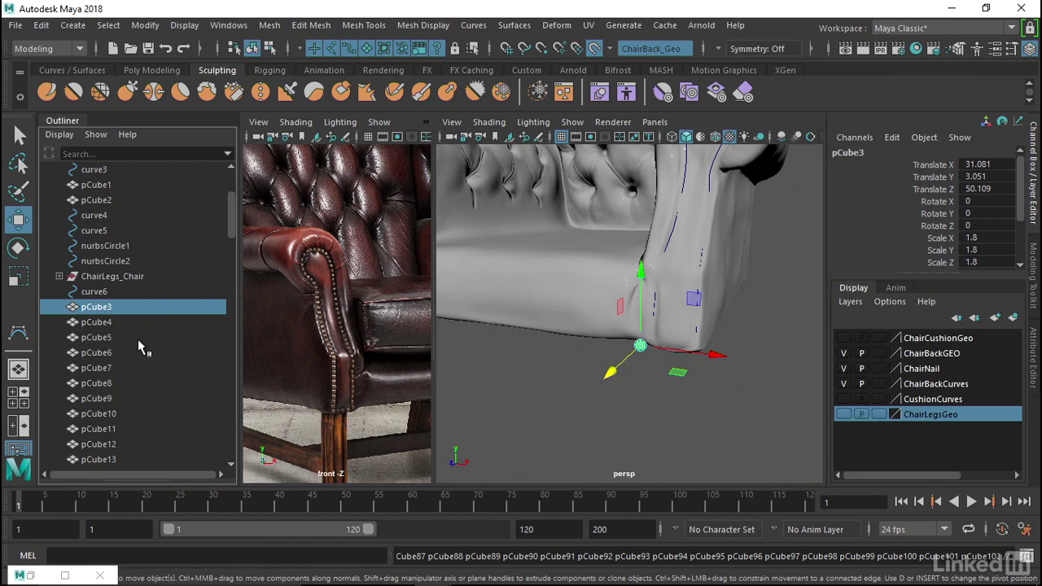
scroll(99, 325, "down", 10)
scroll(97, 341, "down", 10)
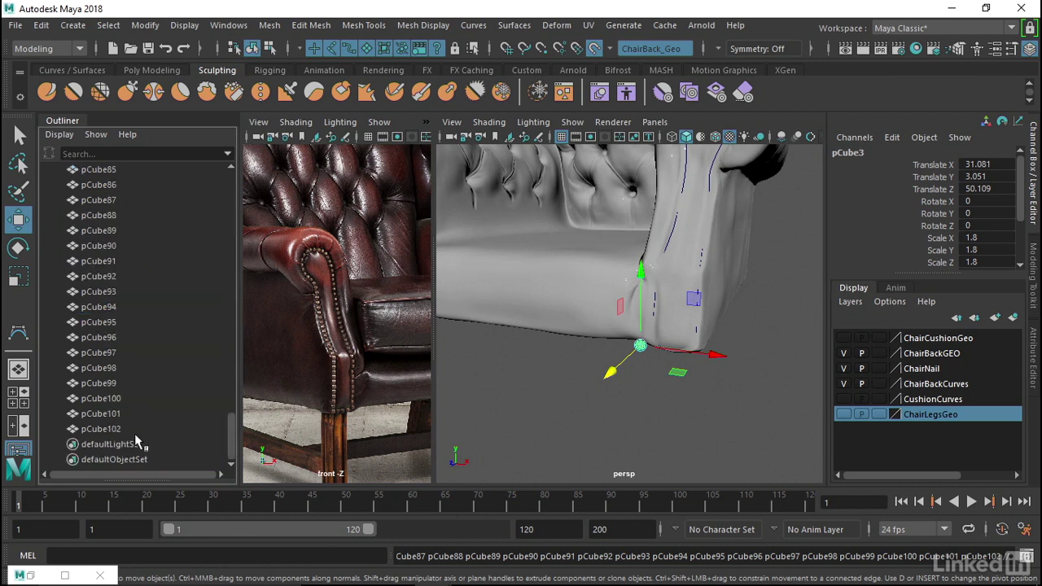
left_click(104, 430, "shift")
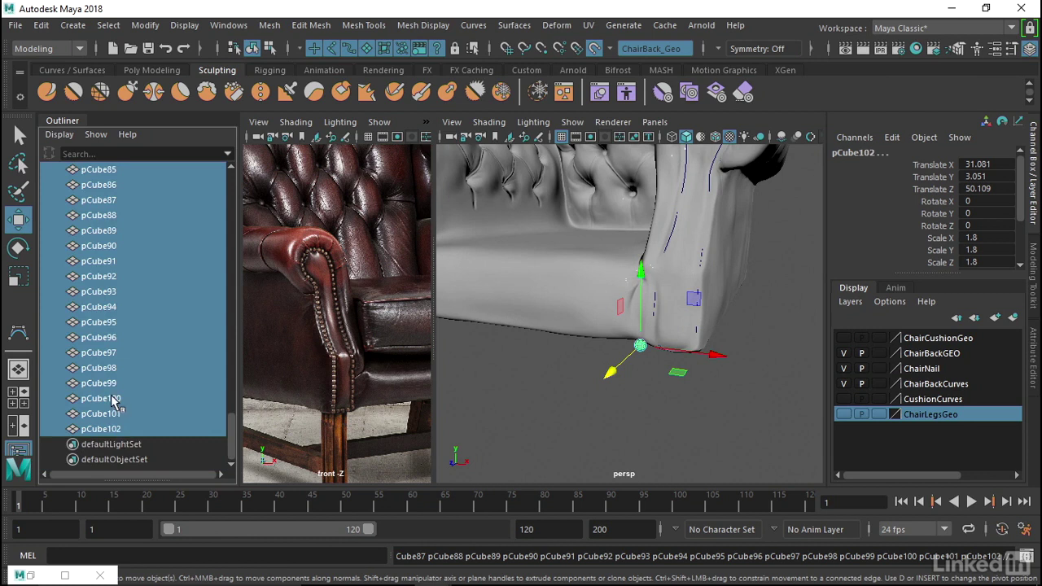
Step: Add curve6 last to the sphere selection
scroll(114, 400, "up", 10)
scroll(114, 400, "up", 10)
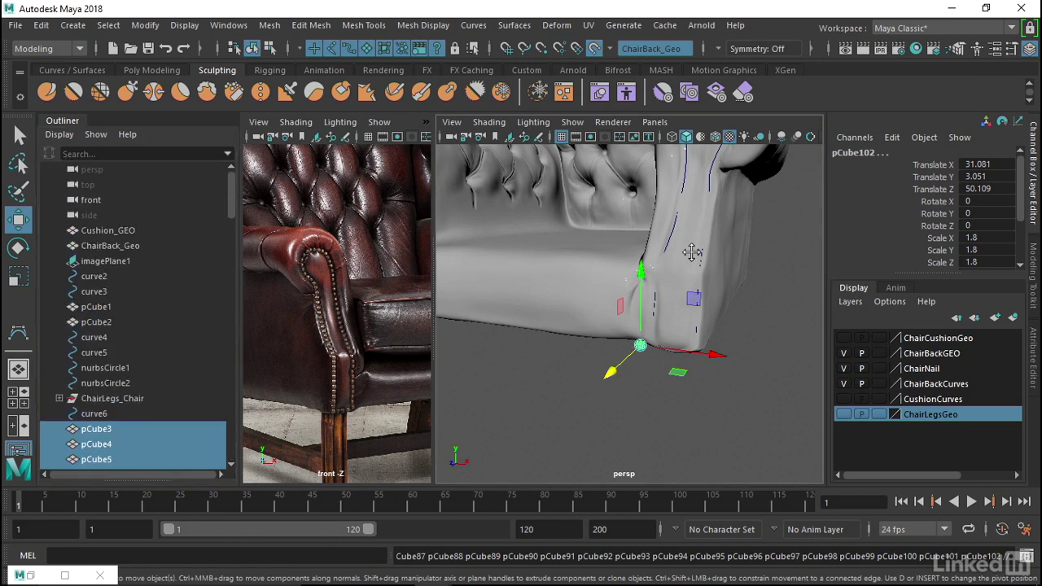
left_click_drag(672, 364, 677, 267, "alt")
left_click(672, 262, "shift")
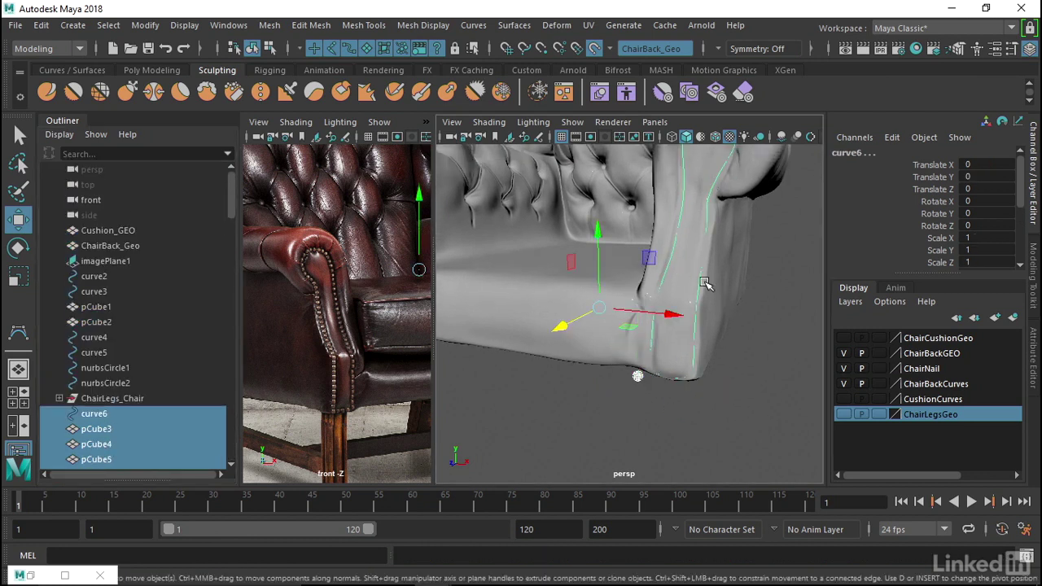
left_click_drag(727, 214, 729, 243, "alt")
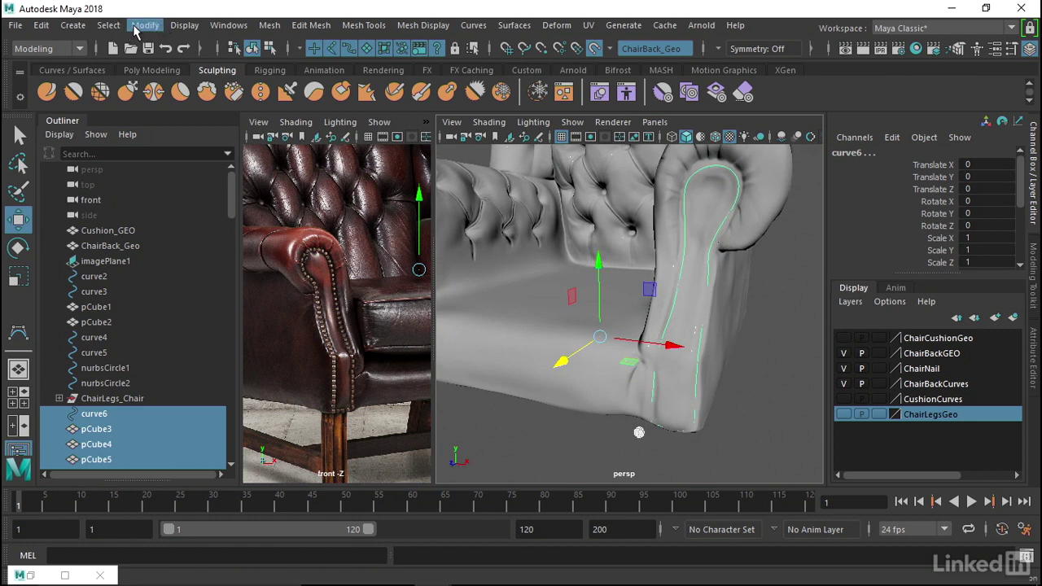
Step: Spread the selected nails along curve6 with Position Along Curve and inspect the chain
left_click(145, 25)
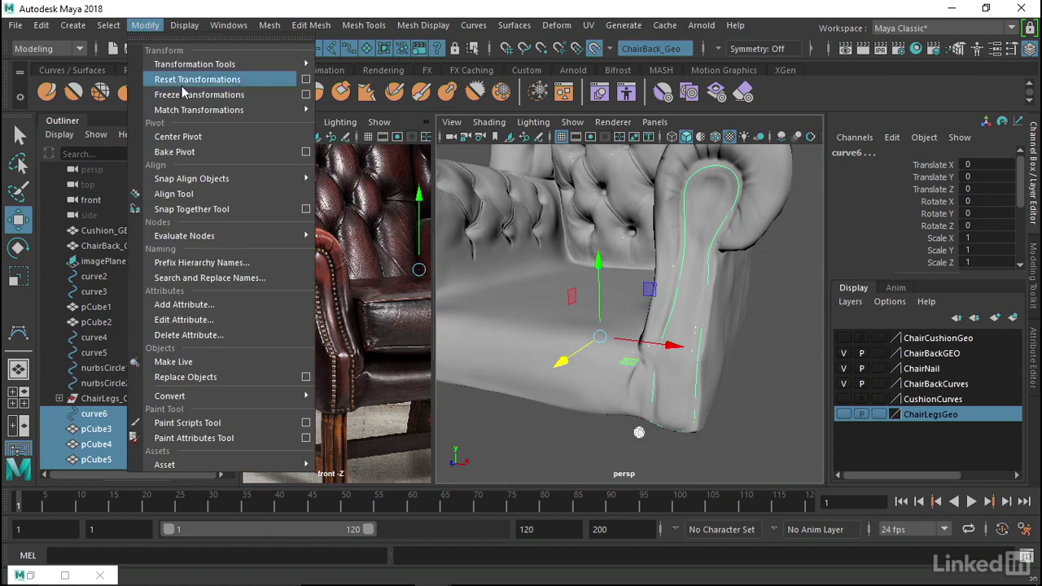
mouse_move(191, 178)
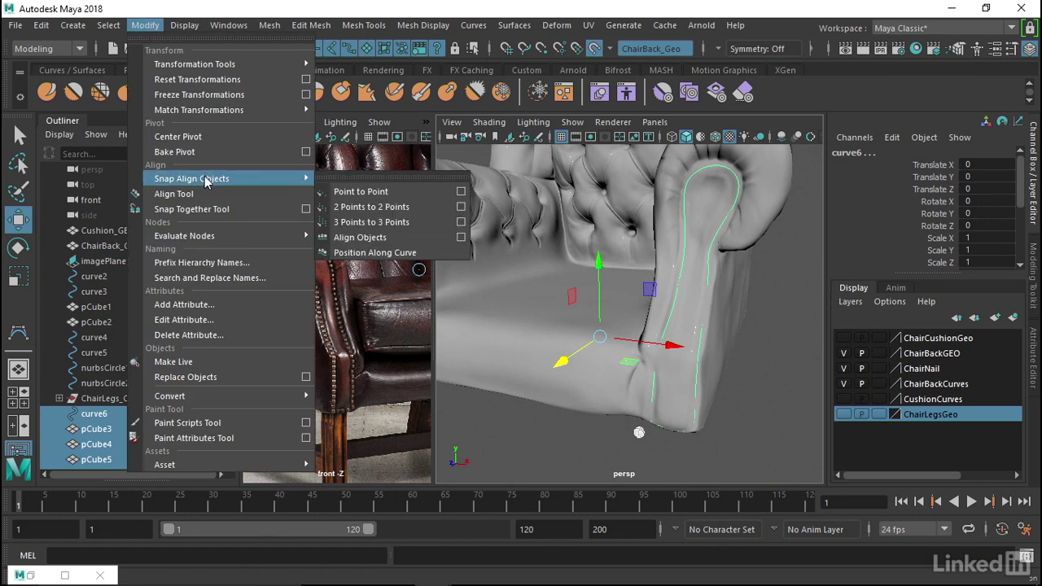
left_click(410, 254)
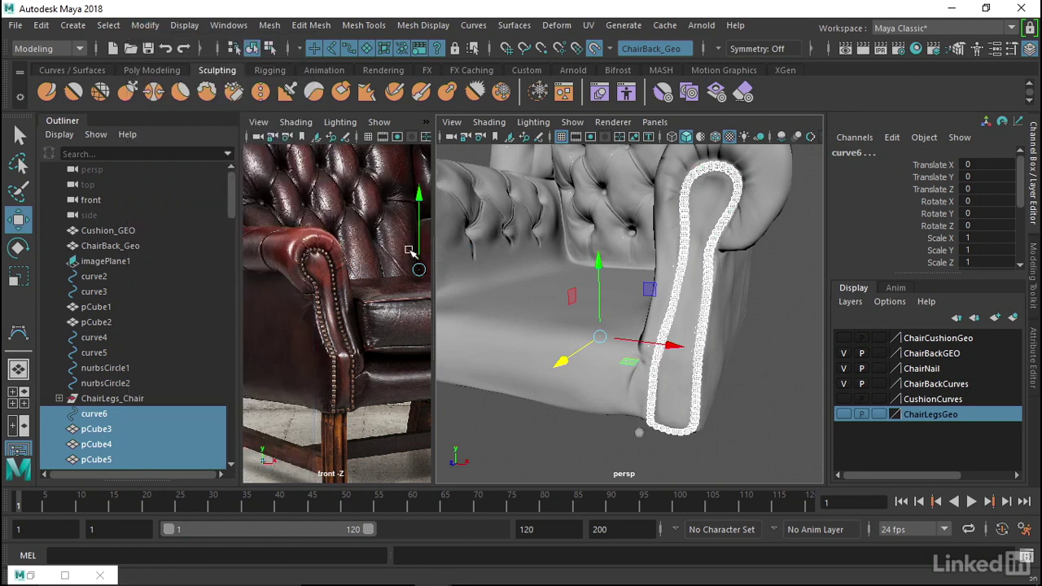
mouse_move(538, 302)
right_mouse_down("alt")
mouse_move(606, 301)
mouse_move(578, 293)
mouse_move(625, 318)
mouse_move(569, 325)
mouse_move(623, 309)
right_mouse_up("alt")
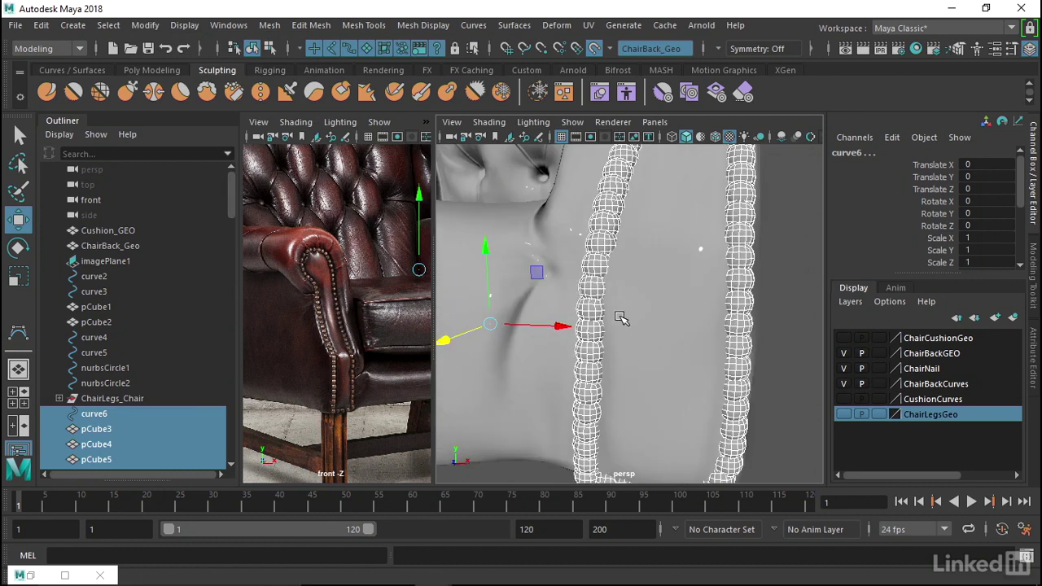
mouse_move(618, 251)
right_mouse_down("alt")
mouse_move(608, 233)
mouse_move(660, 221)
mouse_move(635, 214)
mouse_move(480, 329)
right_mouse_up("alt")
Step: Undo the curve placement and deselect pCube85–pCube102, keeping curve6 selected
key("ctrl+z")
left_click_drag(647, 334, 672, 317, "alt")
scroll(151, 358, "down", 20)
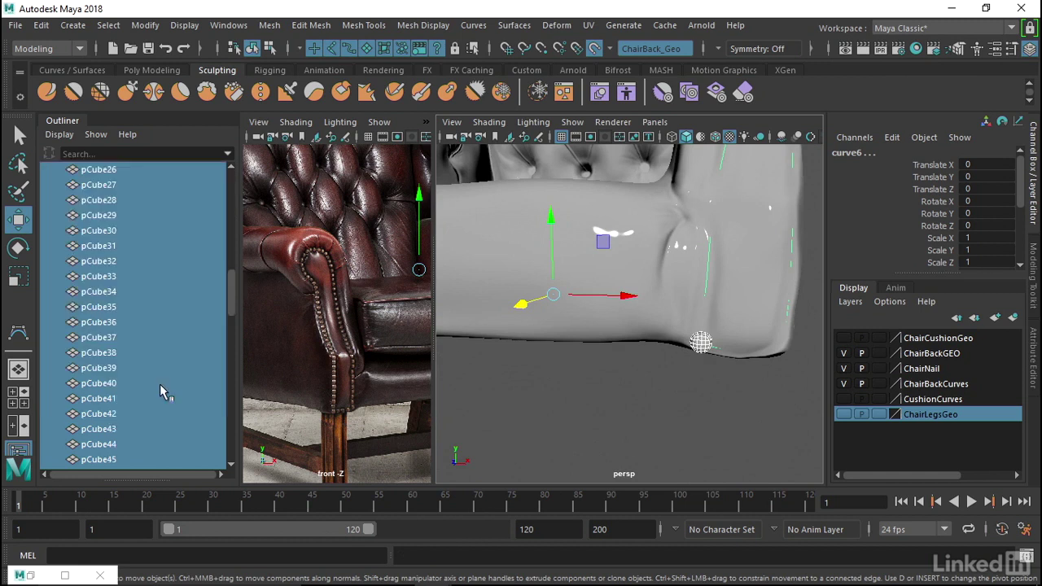
scroll(129, 344, "down", 3)
mouse_move(111, 430)
left_mouse_down("ctrl")
mouse_move(110, 208)
mouse_move(120, 184)
left_mouse_up("ctrl")
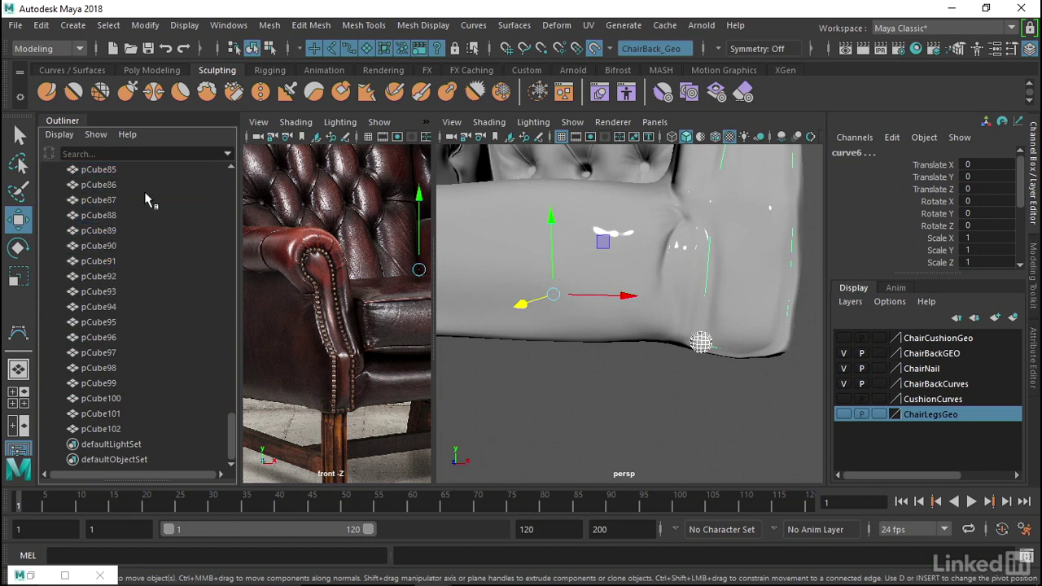
left_click_drag(732, 389, 662, 325, "alt")
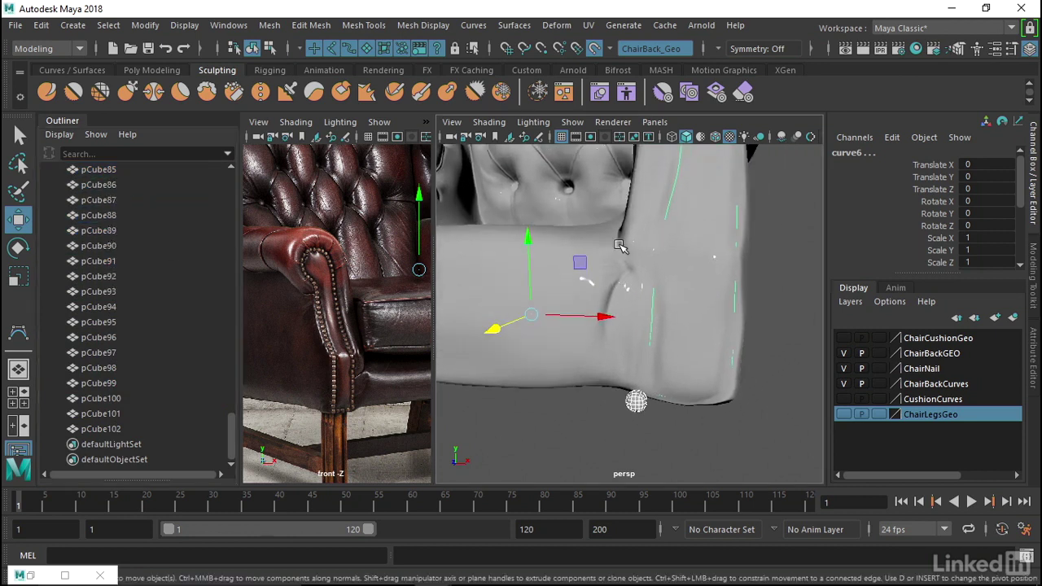
left_click_drag(231, 413, 230, 175)
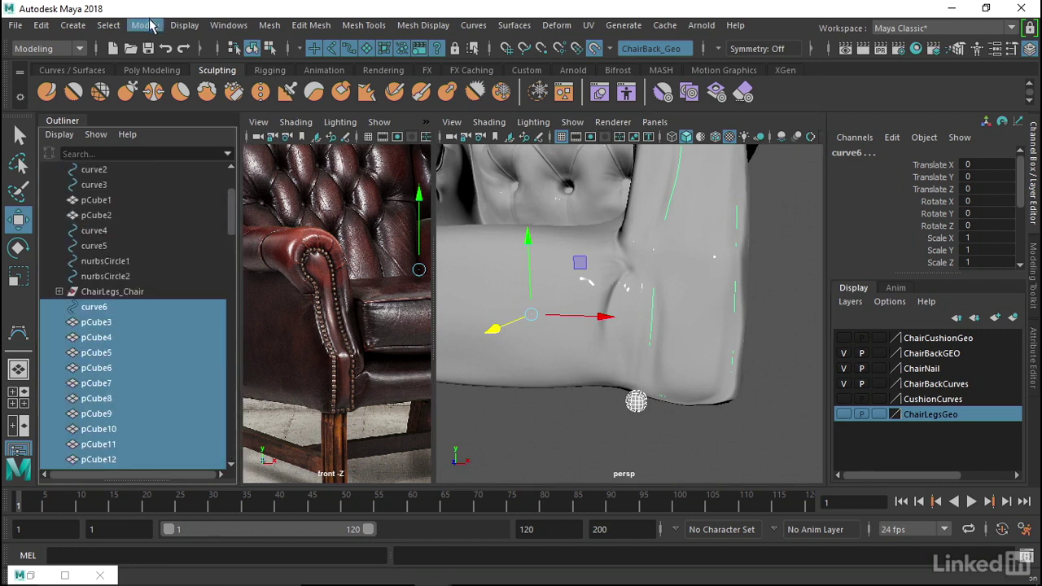
Step: Float Modify > Snap Align Objects as a panel, try Position Along Curve, then undo it
left_click(147, 25)
mouse_move(192, 178)
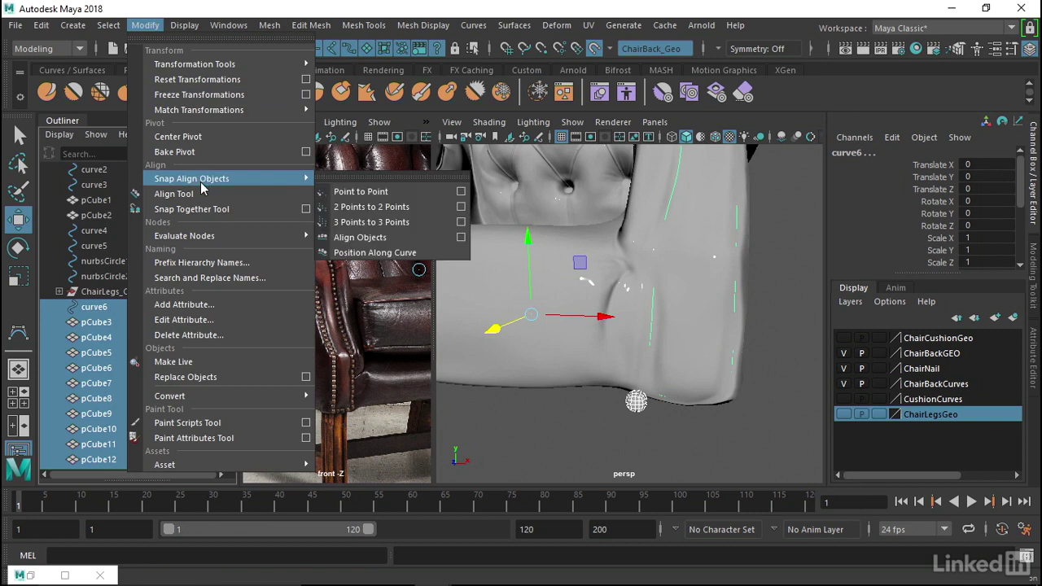
left_click(374, 186)
left_click_drag(375, 157, 303, 138)
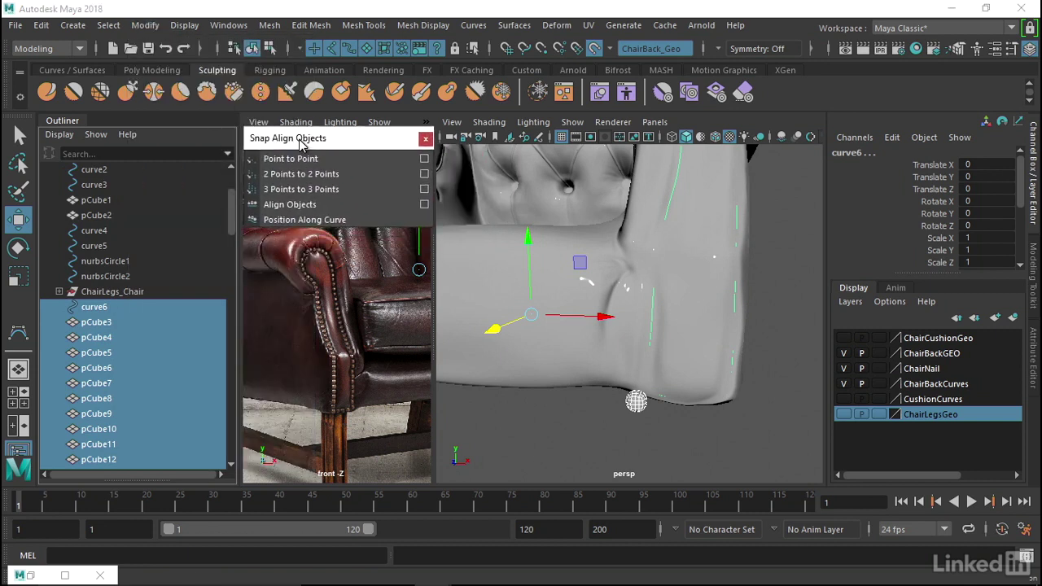
left_click(315, 220)
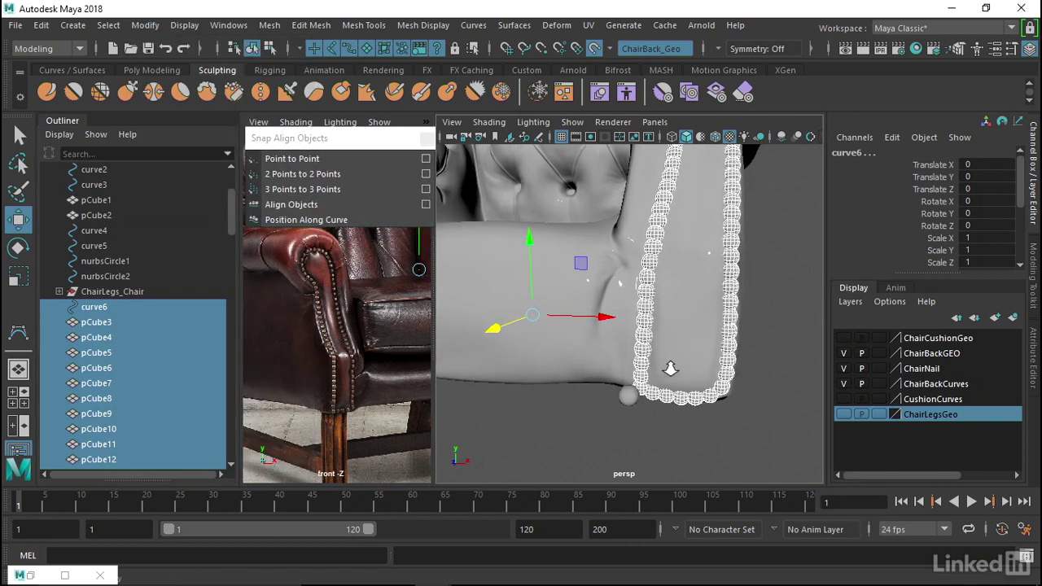
left_click_drag(521, 346, 560, 346, "alt")
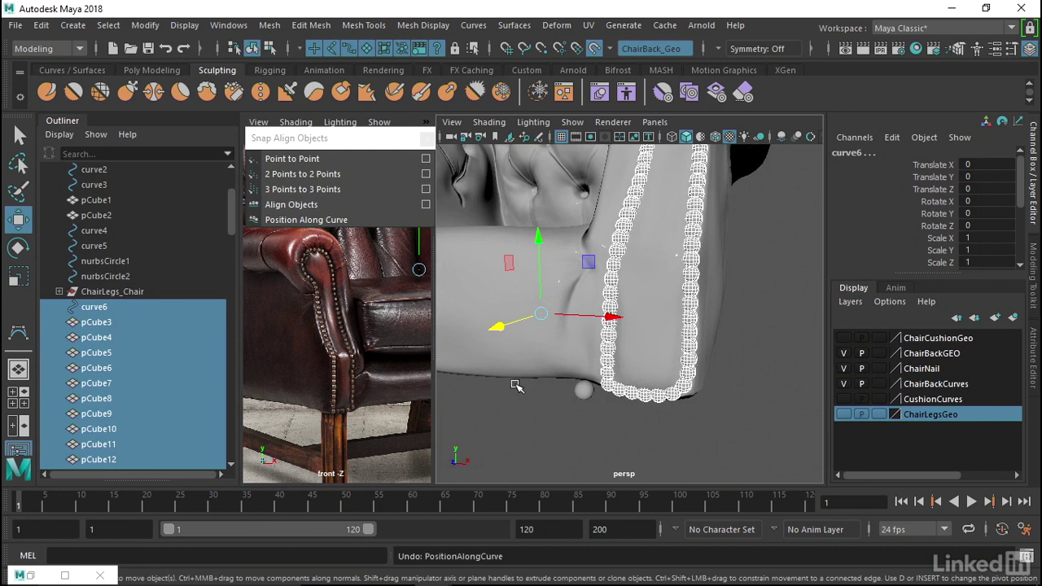
key("ctrl+z")
Step: Deselect pCube70–pCube84 in the Outliner so the selection ends at pCube69
scroll(114, 423, "down", 10)
scroll(138, 407, "down", 10)
scroll(150, 427, "up", 5)
scroll(131, 423, "down", 1)
left_click(114, 398, "ctrl")
left_click(114, 383, "ctrl")
left_click(114, 380, "shift")
left_click(113, 379, "ctrl")
left_click_drag(113, 372, 113, 186)
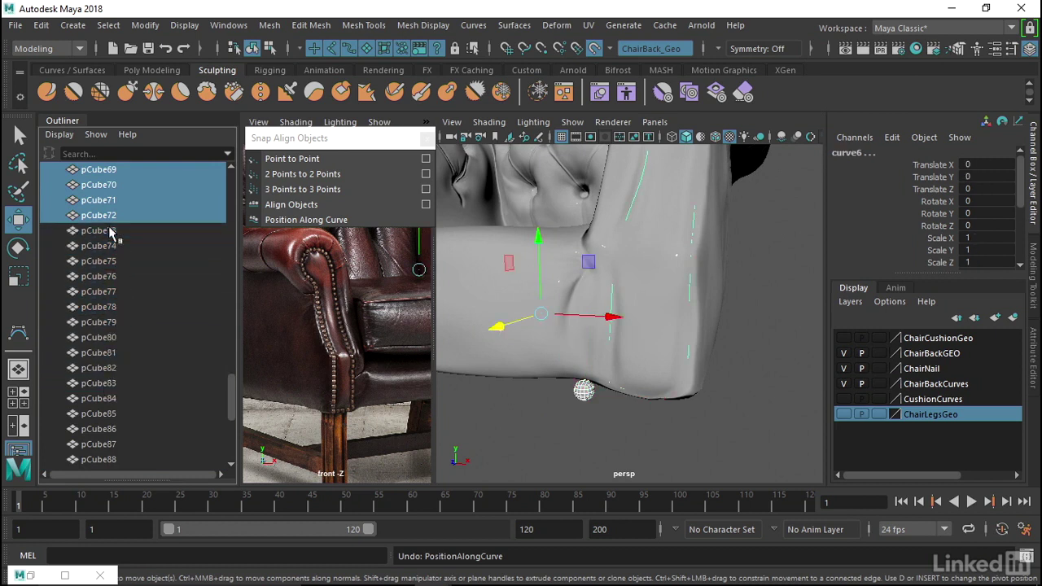
left_click(112, 185, "ctrl")
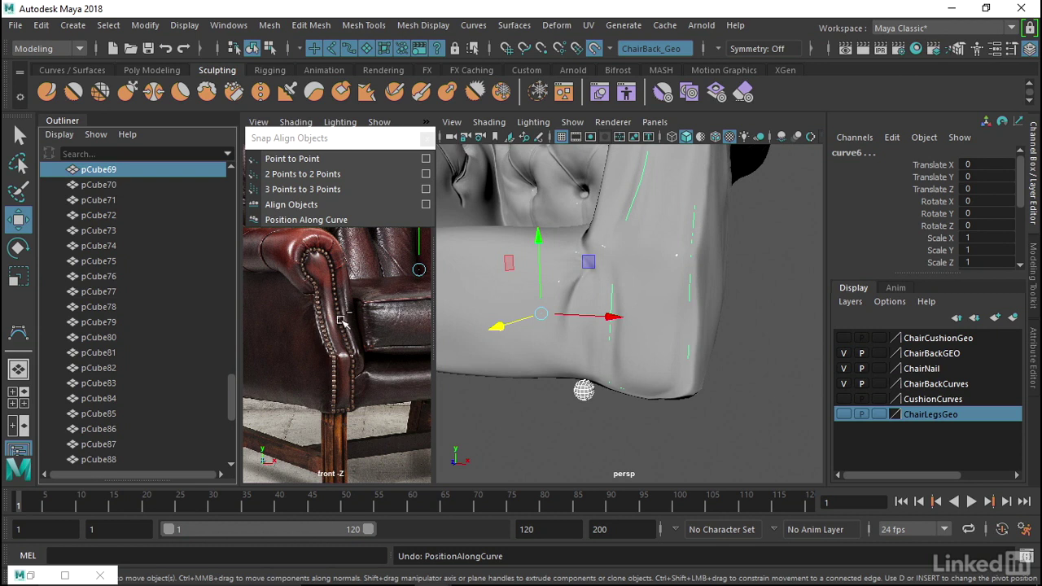
Step: Lay the selected nail spheres evenly along the arm curve and check the spacing
left_click(334, 219)
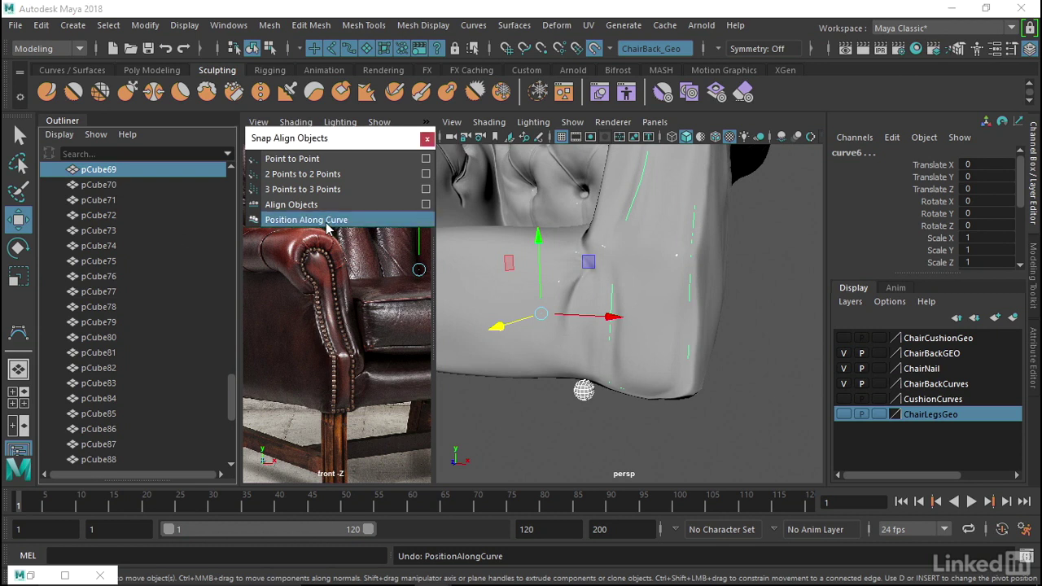
scroll(623, 274, "up", 3)
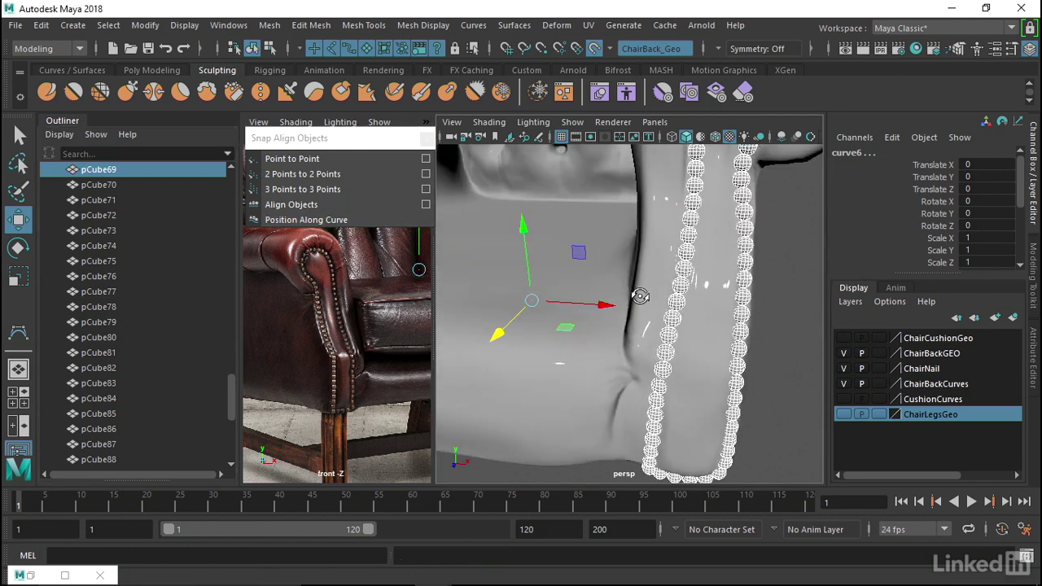
scroll(638, 295, "up", 2)
scroll(600, 325, "down", 1)
scroll(572, 367, "down", 3)
scroll(603, 386, "up", 5)
scroll(613, 396, "up", 1)
scroll(613, 395, "down", 5)
scroll(625, 242, "down", 2)
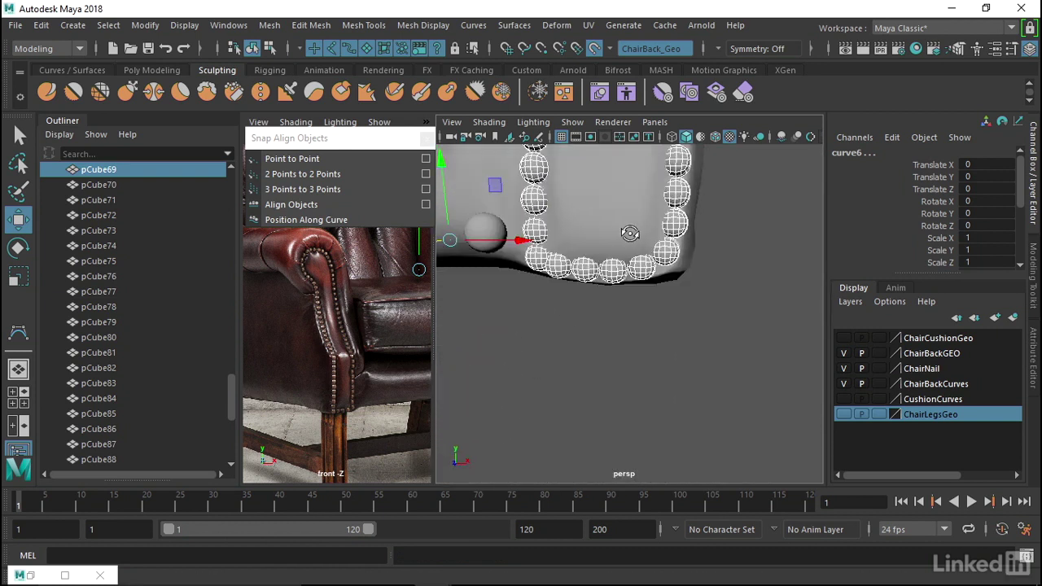
mouse_move(629, 234)
left_mouse_down("alt")
mouse_move(603, 268)
mouse_move(542, 274)
mouse_move(562, 314)
left_mouse_up("alt")
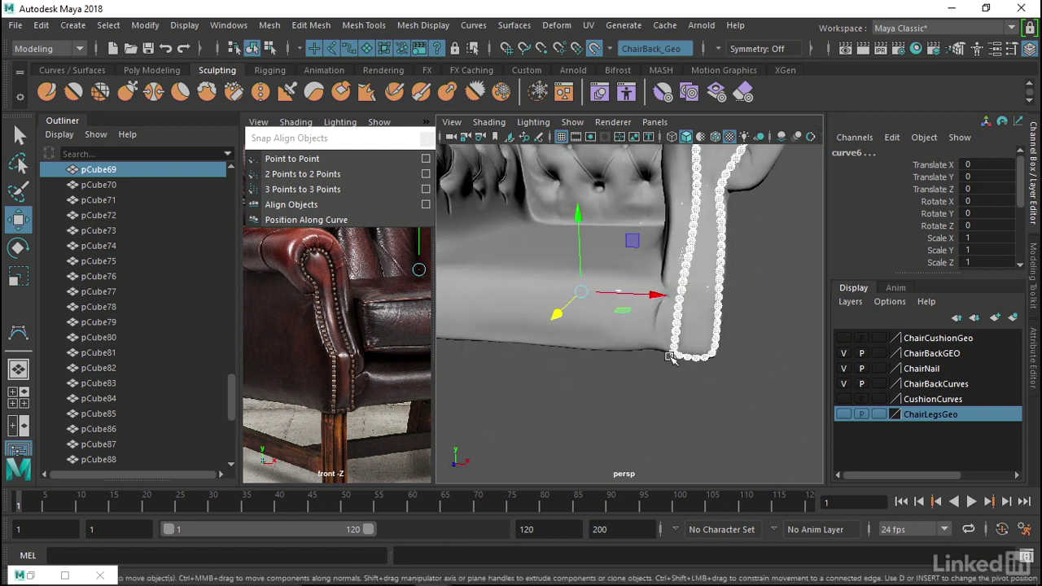
Step: Move the spare sphere pCube92 along X to -36.227 beside the other arm
left_click(670, 359)
middle_click_drag(625, 380, 651, 382, "alt")
left_click_drag(740, 366, 521, 355)
middle_click_drag(521, 356, 787, 369, "alt")
mouse_move(795, 380)
left_mouse_down()
mouse_move(654, 379)
mouse_move(549, 363)
mouse_move(530, 380)
mouse_move(495, 372)
mouse_move(530, 396)
mouse_move(481, 274)
mouse_move(629, 316)
mouse_move(606, 325)
left_mouse_up()
left_click(537, 394)
left_click(576, 340)
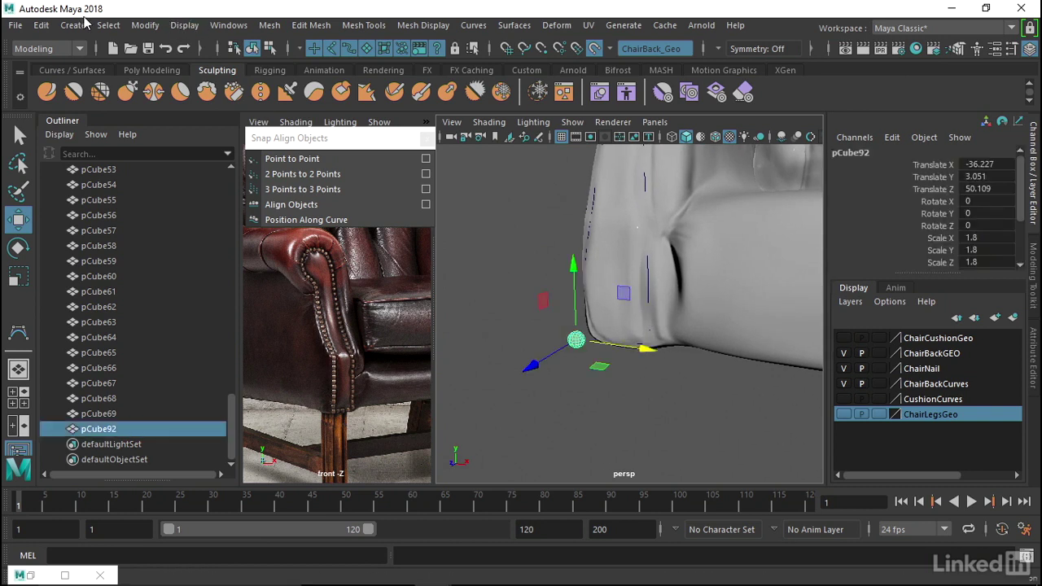
Step: Group the nail spheres pCube3–pCube69 and rename the group 'RTRivot'
left_click(98, 414)
scroll(121, 359, "up", 8)
scroll(138, 364, "up", 8)
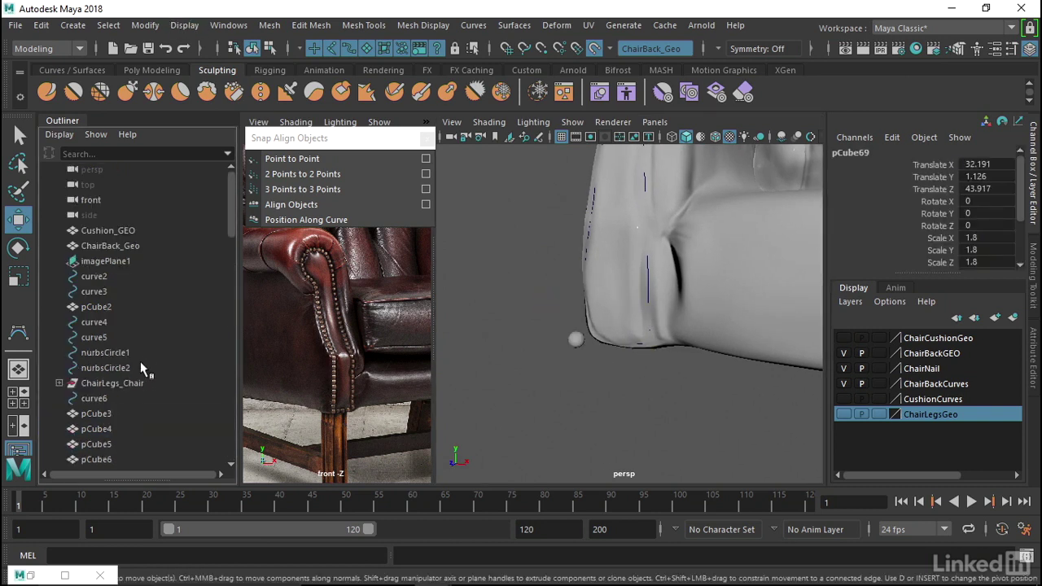
left_click(98, 414, "shift")
key("f")
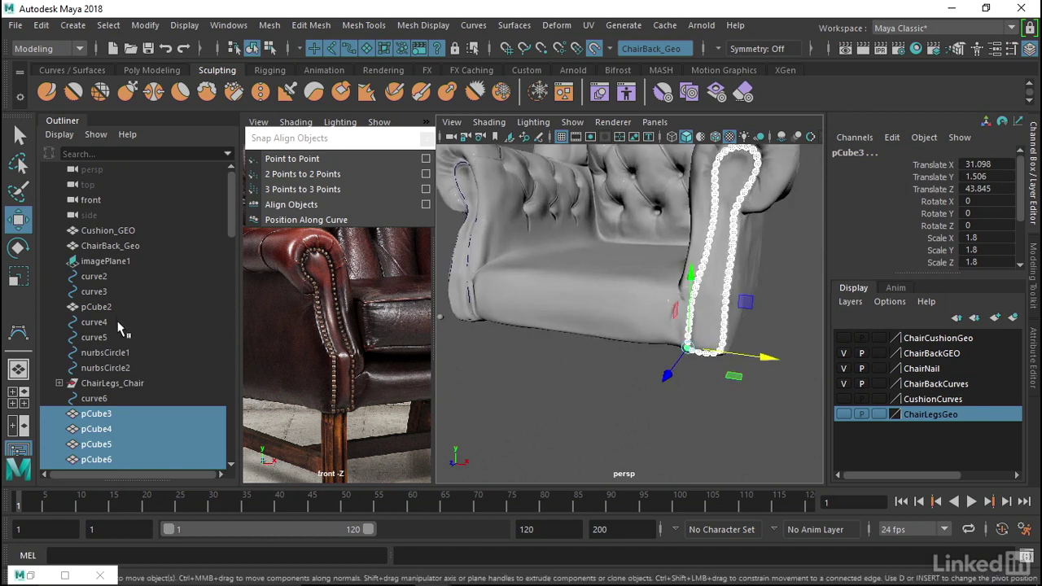
scroll(117, 324, "down", 3)
key("ctrl+g")
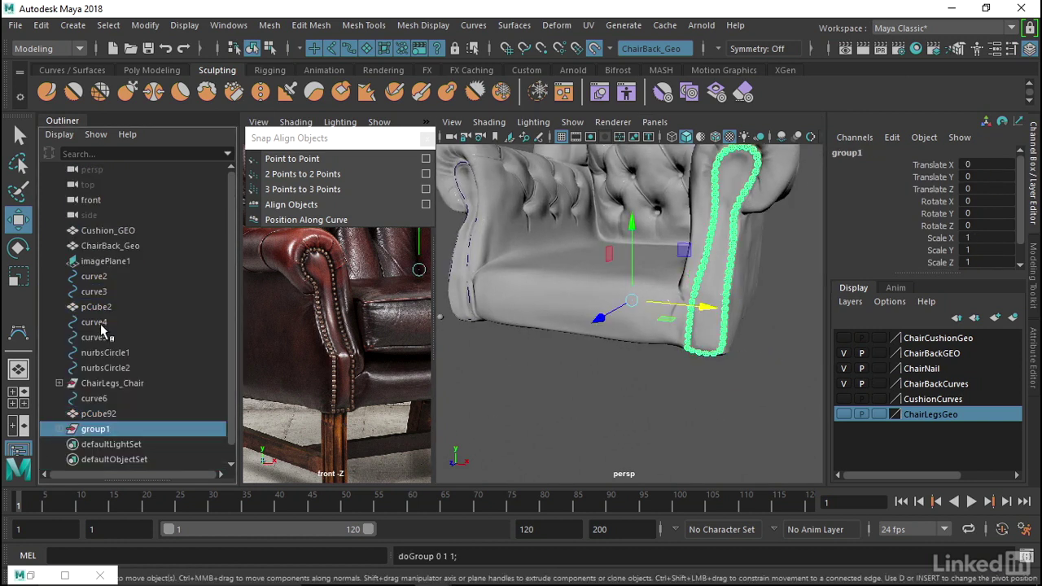
double_click(97, 428)
type("RTRivot")
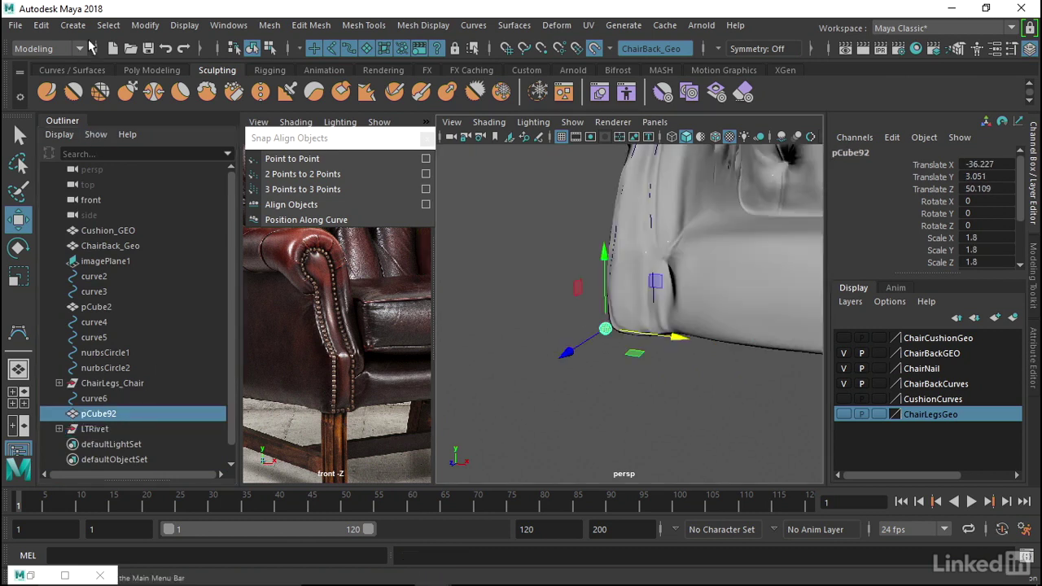
left_click(42, 26)
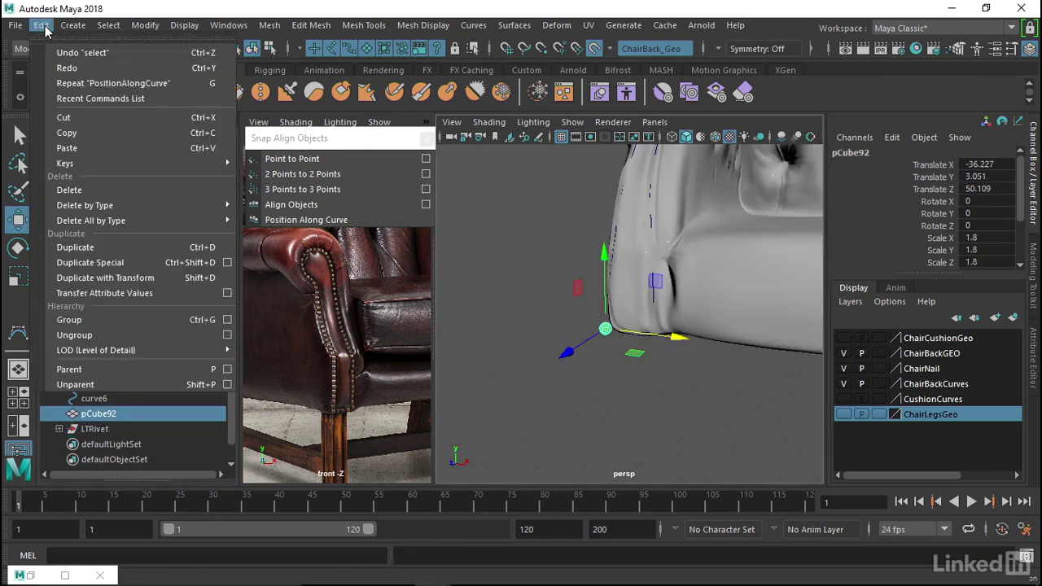
Step: Duplicate pCube92 into 70 copies and position them along the arm-front curve
left_click(227, 262)
double_click(219, 239)
type("70")
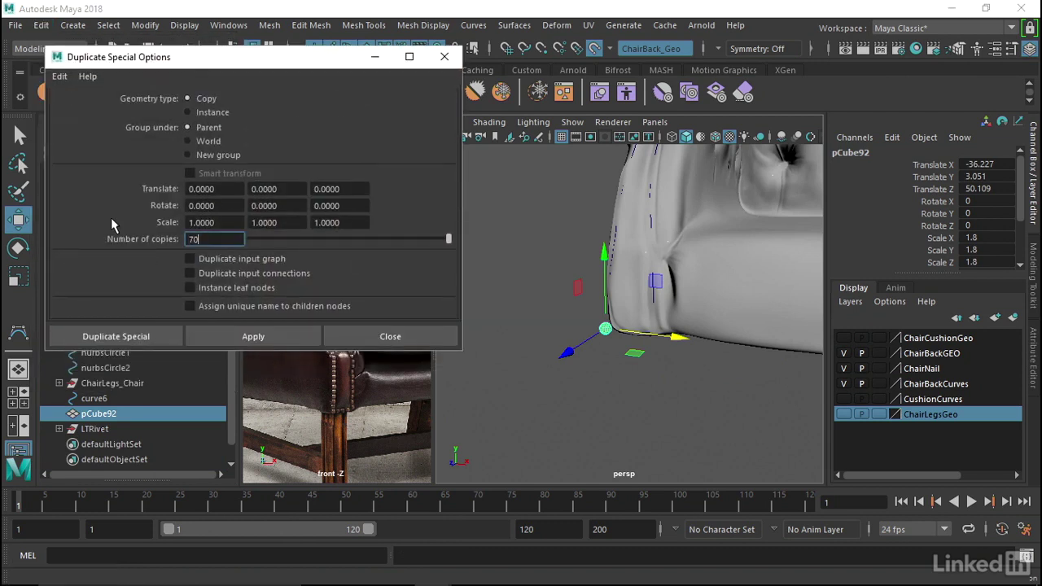
left_click(279, 335)
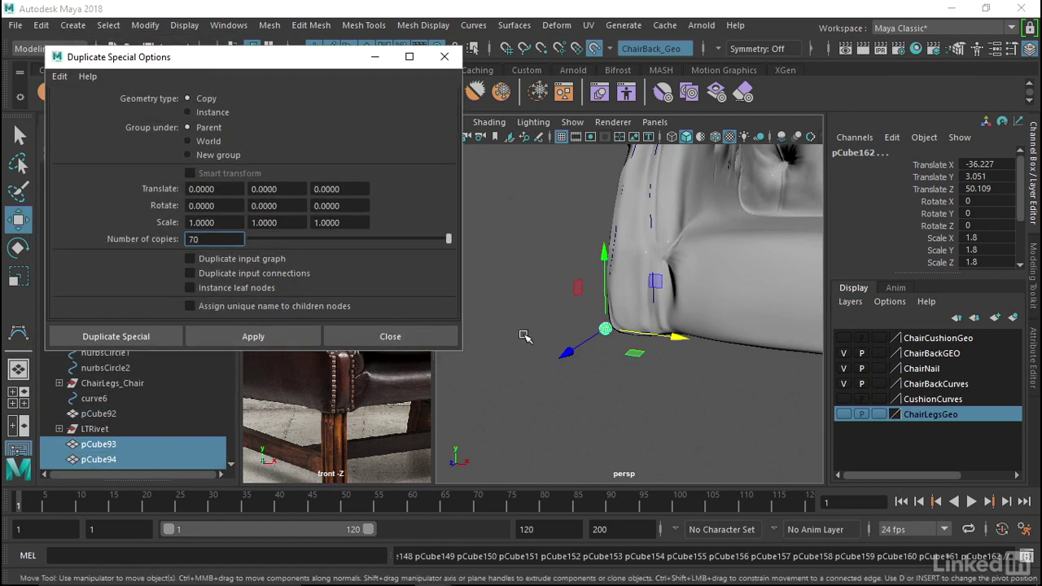
right_click_drag(561, 349, 586, 348, "alt")
scroll(130, 452, "down", 3)
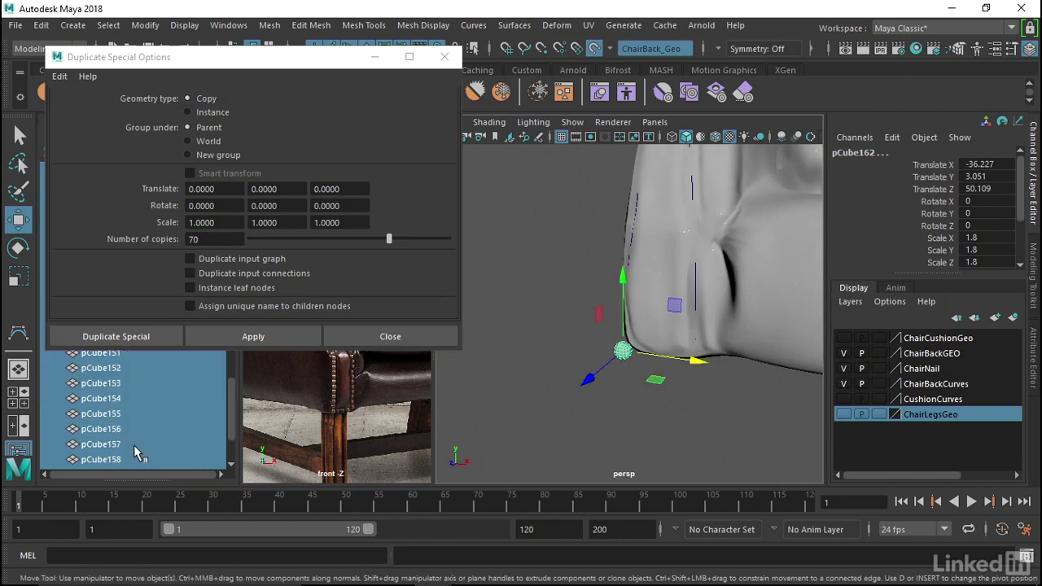
left_click(637, 215)
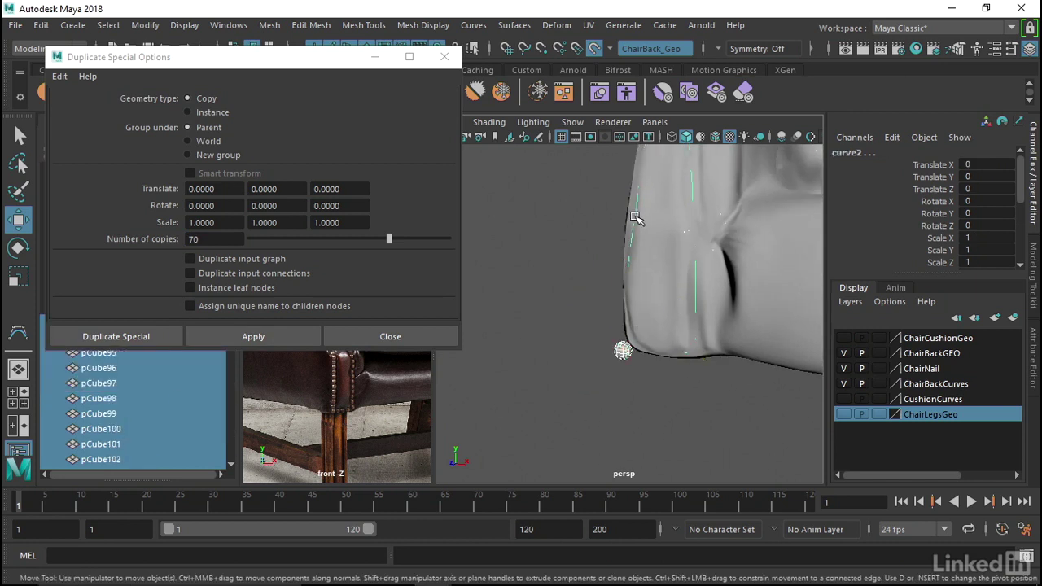
left_click(450, 53)
left_click(445, 56)
left_click(306, 219)
mouse_move(635, 244)
left_mouse_down("alt")
mouse_move(661, 274)
mouse_move(639, 317)
left_mouse_up("alt")
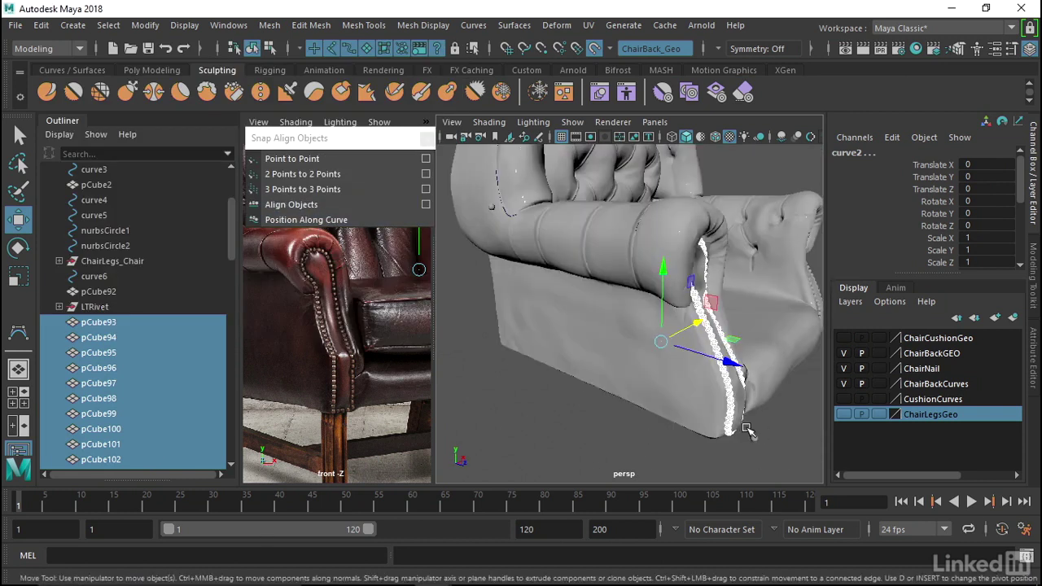
Step: Delete the leftover extra sphere pCube92
left_click(747, 431)
key("Delete")
scroll(610, 297, "up", 5)
left_click(554, 273)
Step: Group pCube93–pCube162 and rename the group RtRivet
left_click_drag(609, 228, 635, 245, "alt")
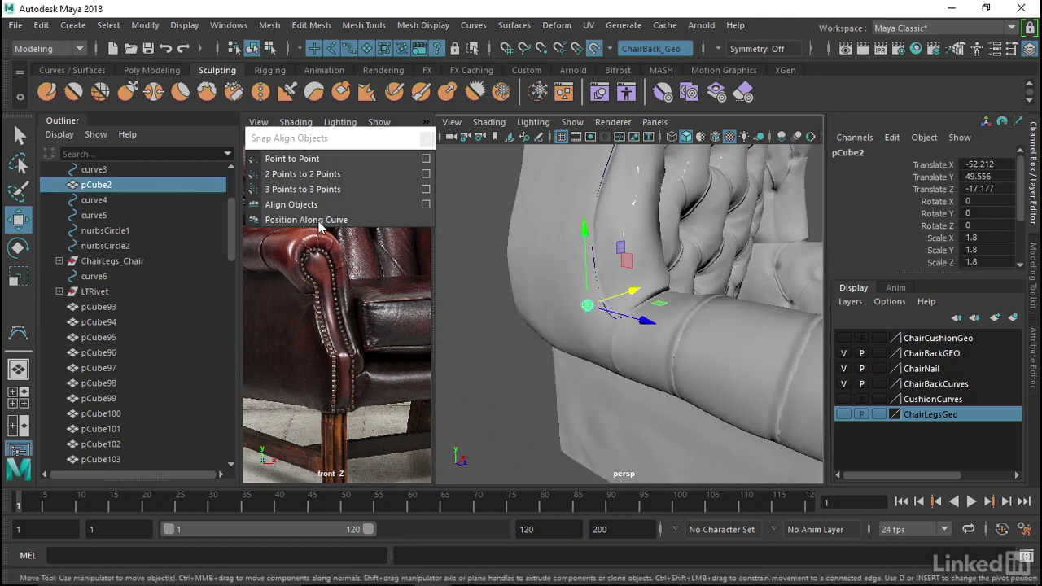
scroll(218, 446, "down", 10)
scroll(218, 446, "down", 3)
left_click(114, 444, "shift")
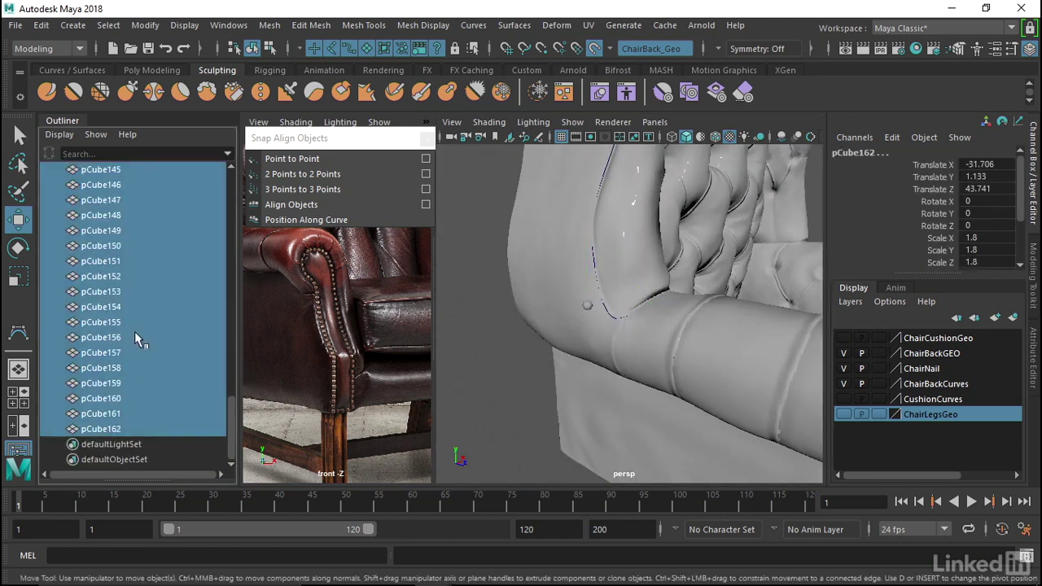
scroll(137, 332, "up", 15)
key("ctrl+g")
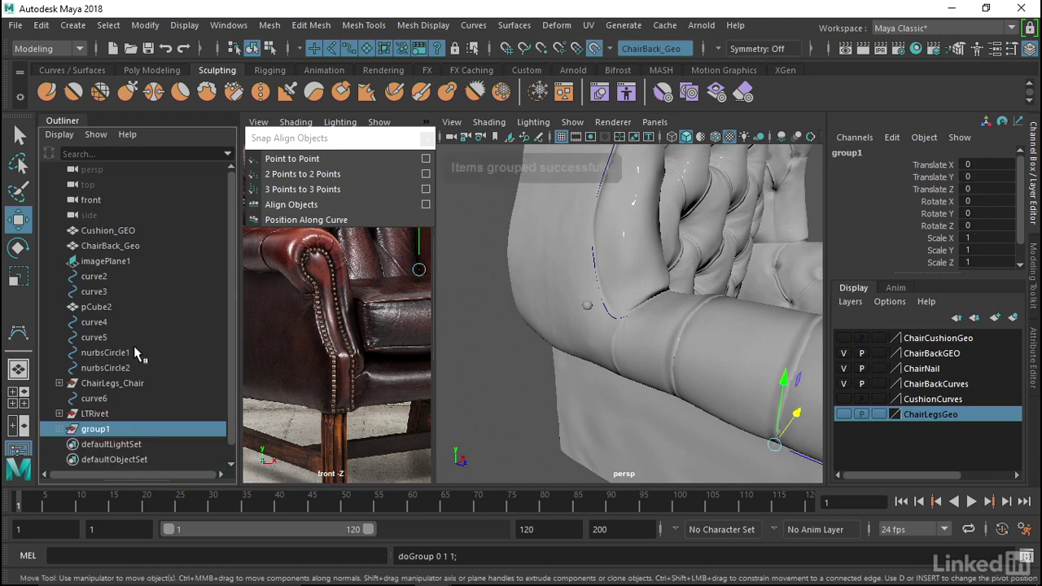
double_click(121, 430)
type("RtRivet")
key("Return")
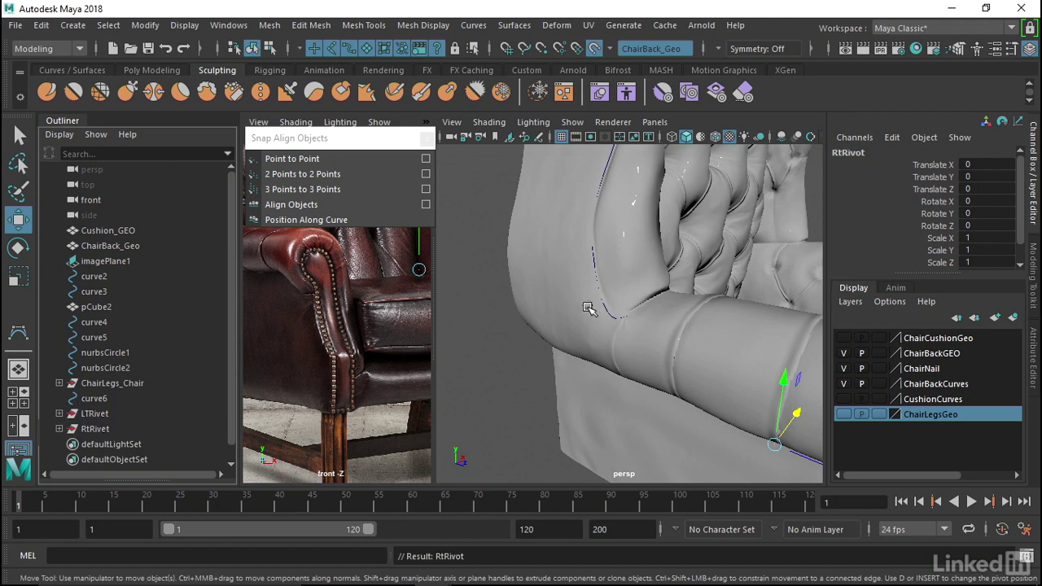
left_click(585, 306)
left_click(41, 25)
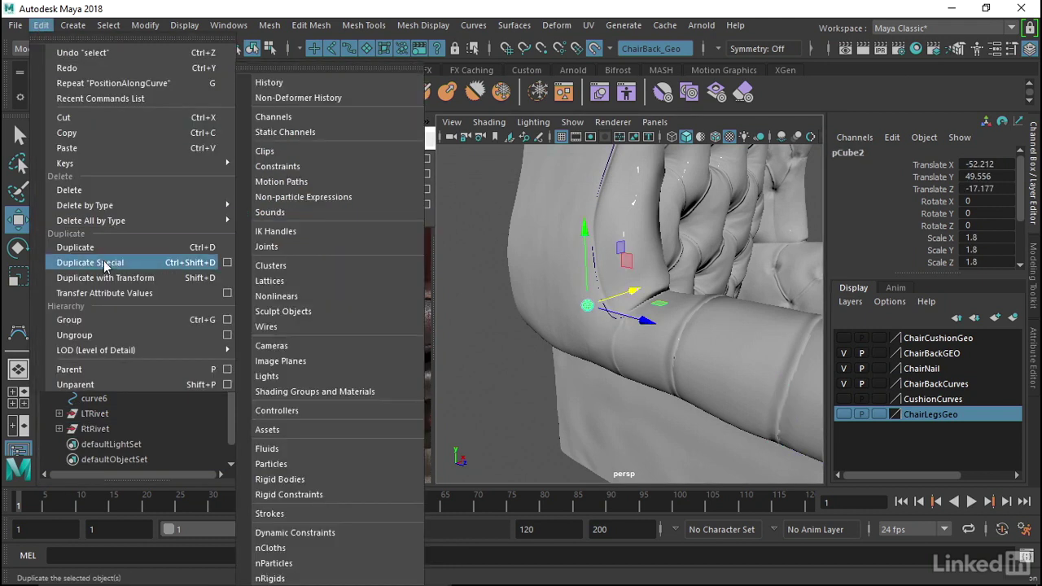
left_click(227, 263)
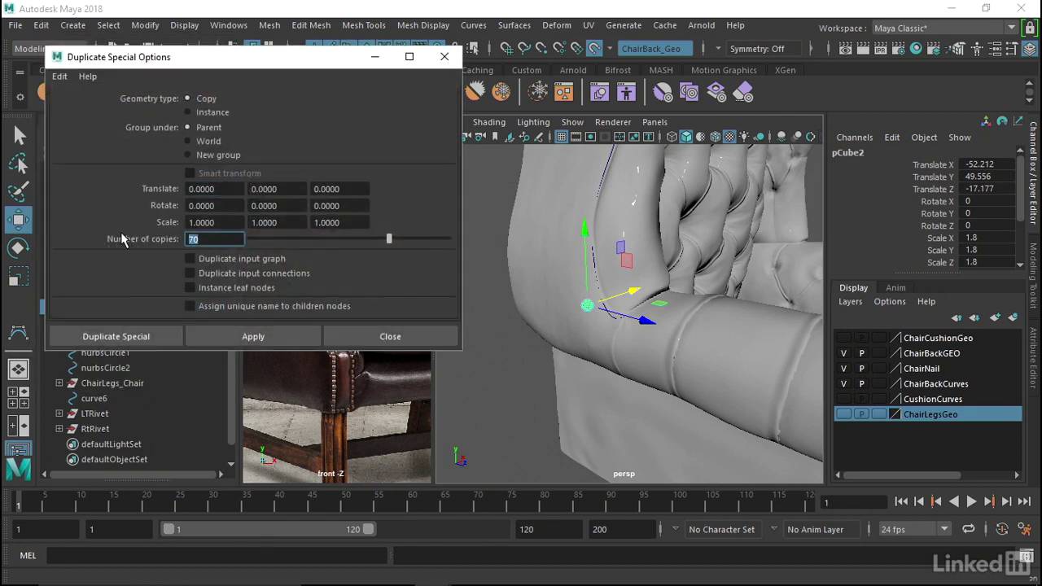
type("300")
left_click(276, 336)
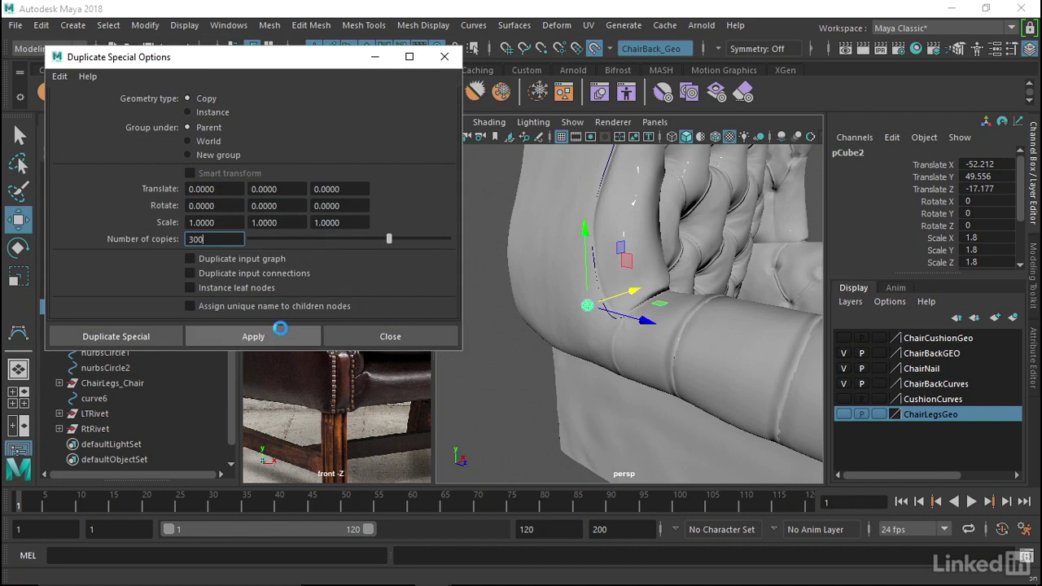
left_click(607, 180)
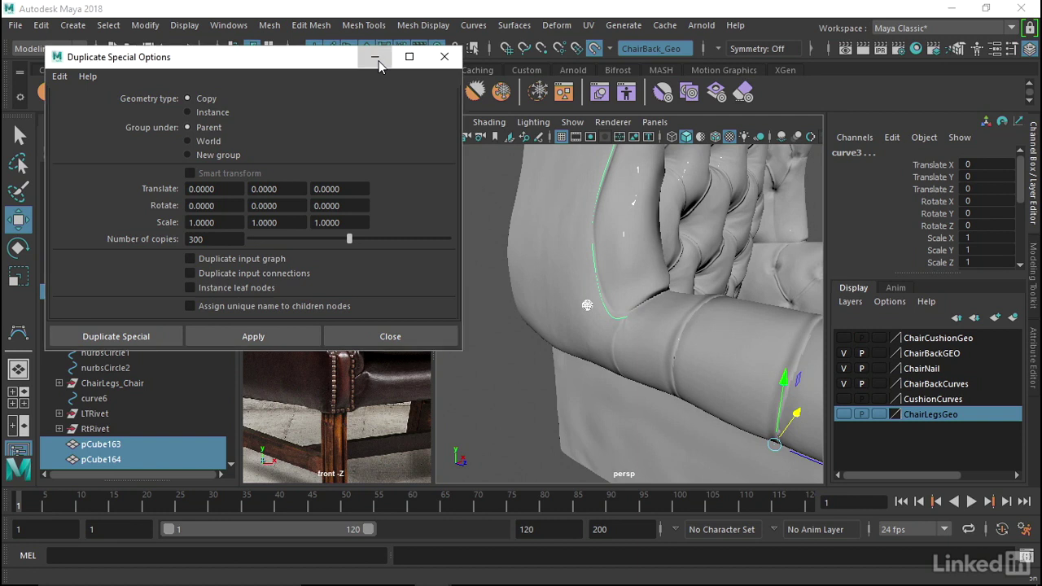
left_click(376, 58)
left_click(318, 222)
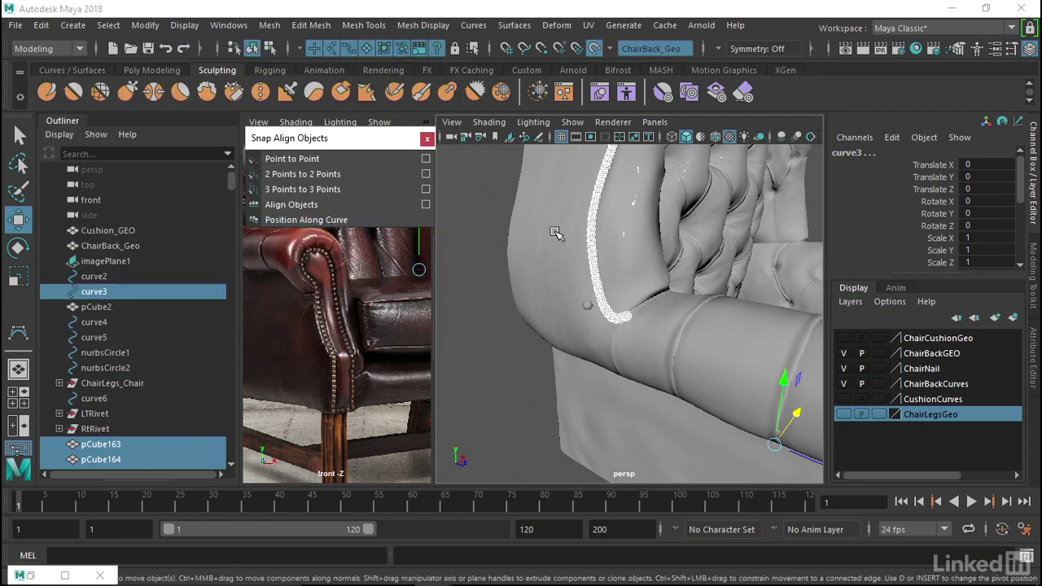
left_click_drag(527, 251, 676, 277, "alt")
right_click_drag(676, 276, 616, 284, "alt")
mouse_move(616, 284)
left_mouse_down("alt")
mouse_move(668, 293)
mouse_move(581, 237)
mouse_move(398, 324)
left_mouse_up("alt")
scroll(662, 274, "up", 5)
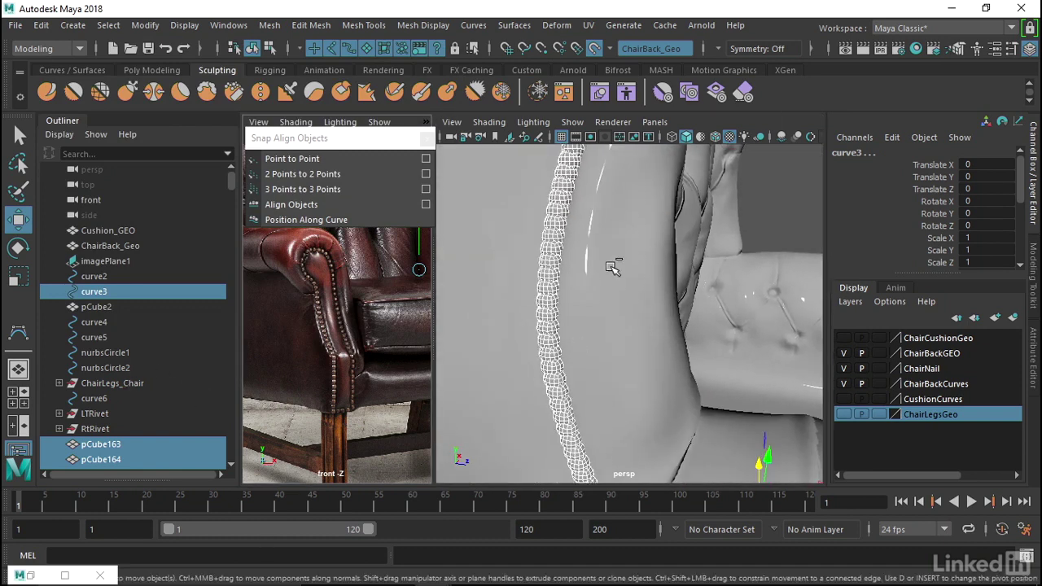
key("Delete")
left_click(96, 307)
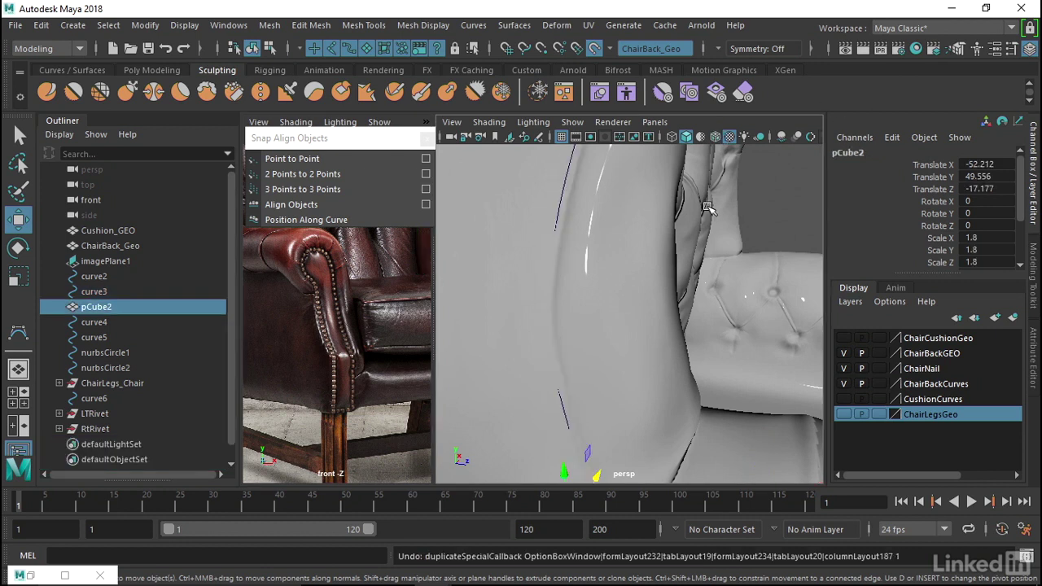
Step: Duplicate the nail sphere 200 times with Duplicate Special and position the copies along curve3
left_click(40, 26)
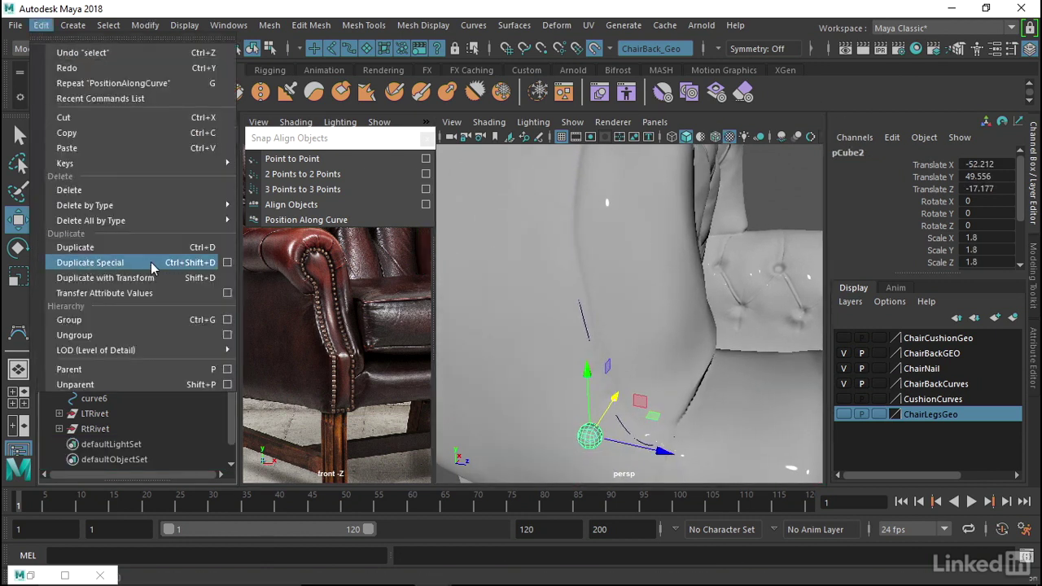
left_click(228, 263)
double_click(193, 236)
type("200")
left_click(290, 336)
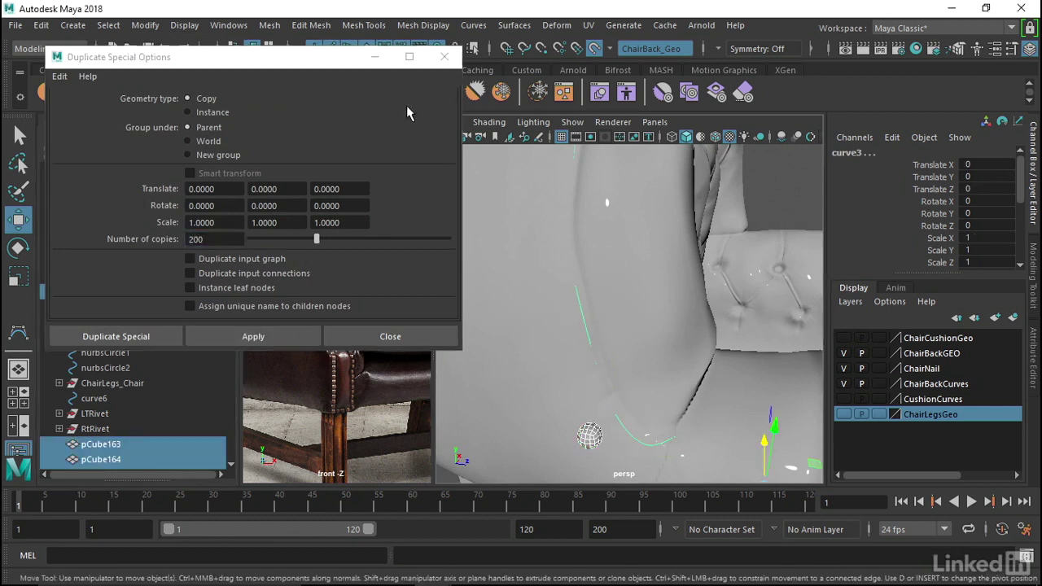
left_click(376, 58)
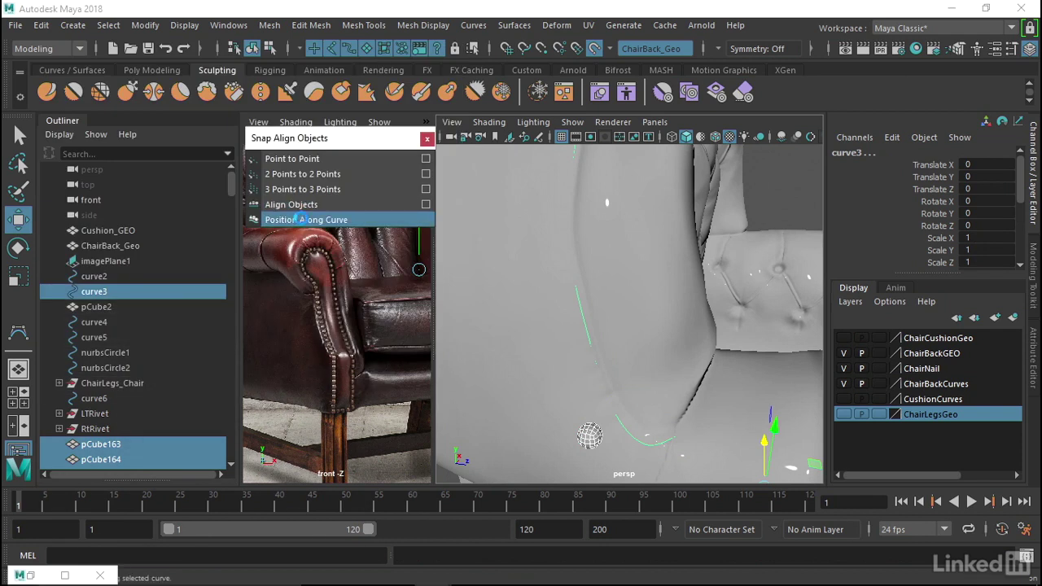
left_click(302, 220)
middle_click_drag(569, 342, 610, 327, "alt")
mouse_move(610, 328)
left_mouse_down("alt")
mouse_move(656, 291)
mouse_move(548, 263)
mouse_move(635, 342)
mouse_move(599, 302)
mouse_move(589, 332)
mouse_move(645, 296)
mouse_move(601, 260)
mouse_move(616, 275)
left_mouse_up("alt")
left_click(601, 259)
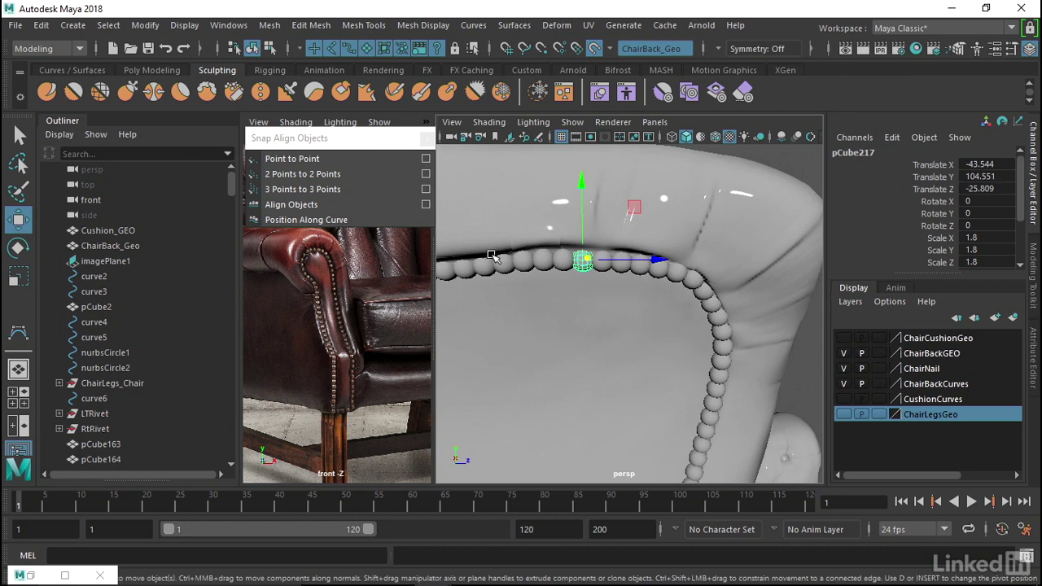
Step: Turn on Soft Select for the Move tool with Falloff mode set to Object
double_click(19, 222)
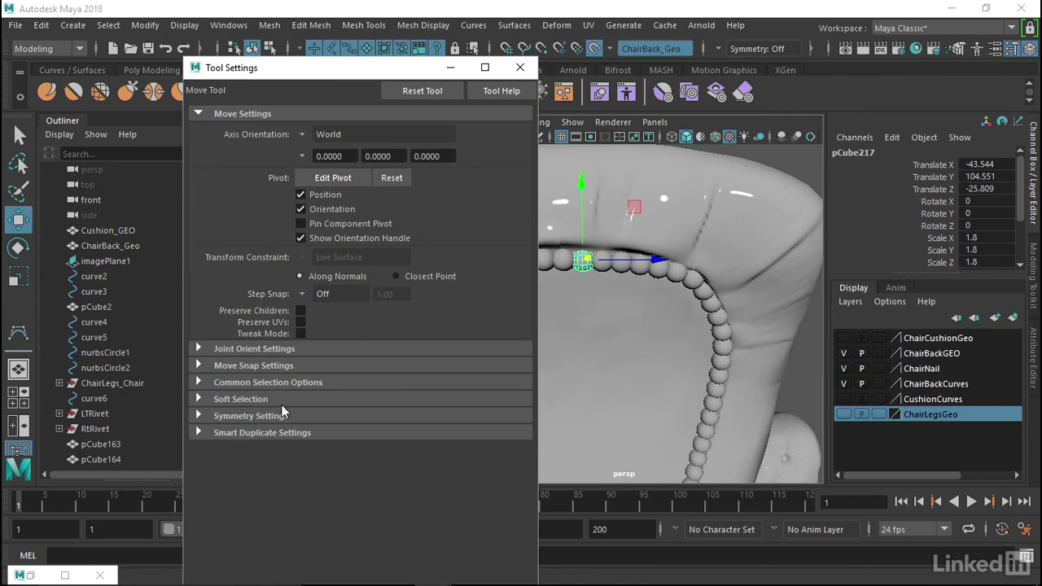
left_click(261, 399)
scroll(380, 393, "down", 2)
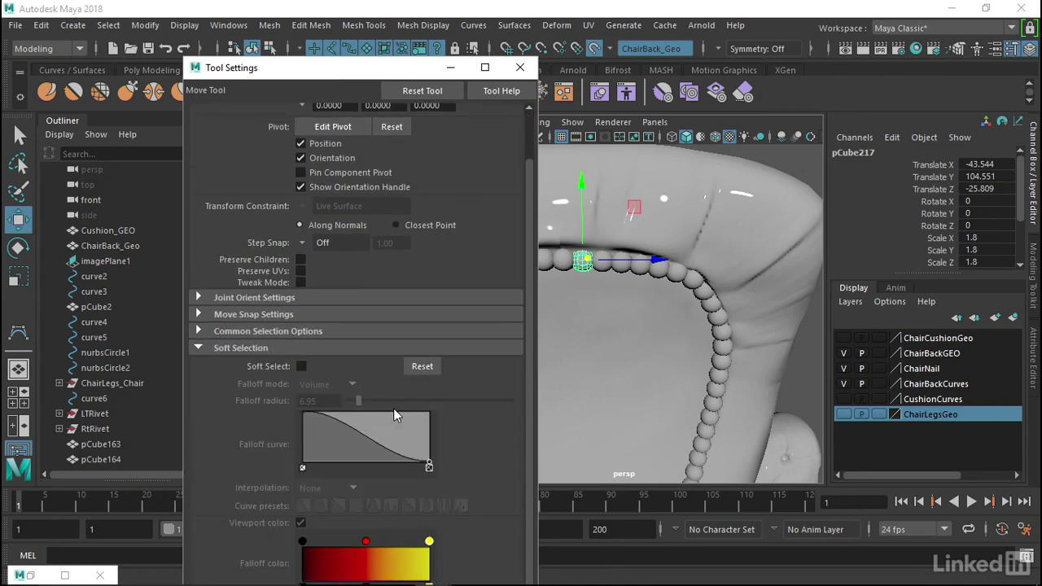
left_click(301, 366)
left_click(317, 386)
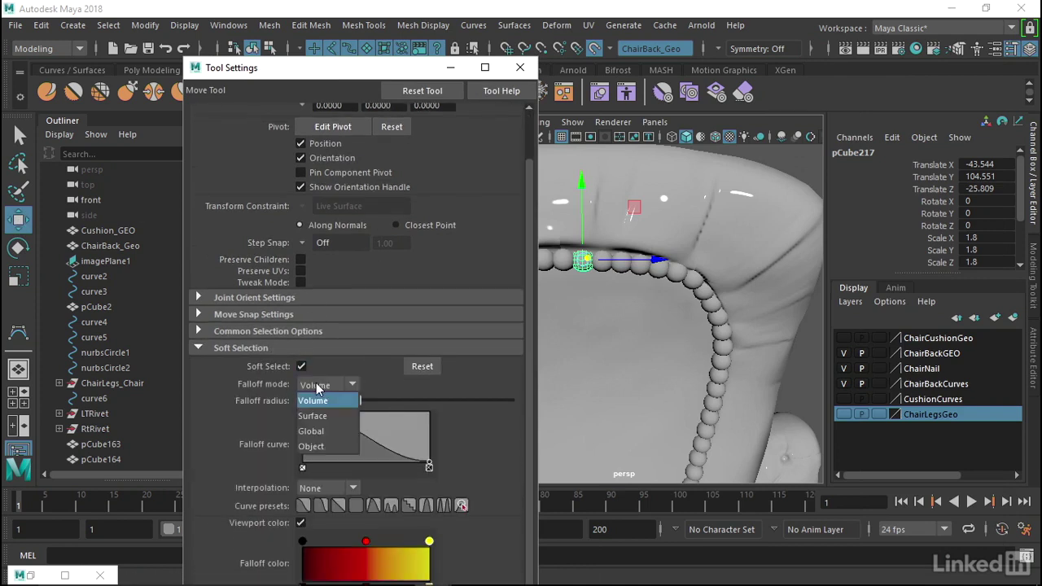
left_click(334, 446)
left_click_drag(410, 73, 231, 85)
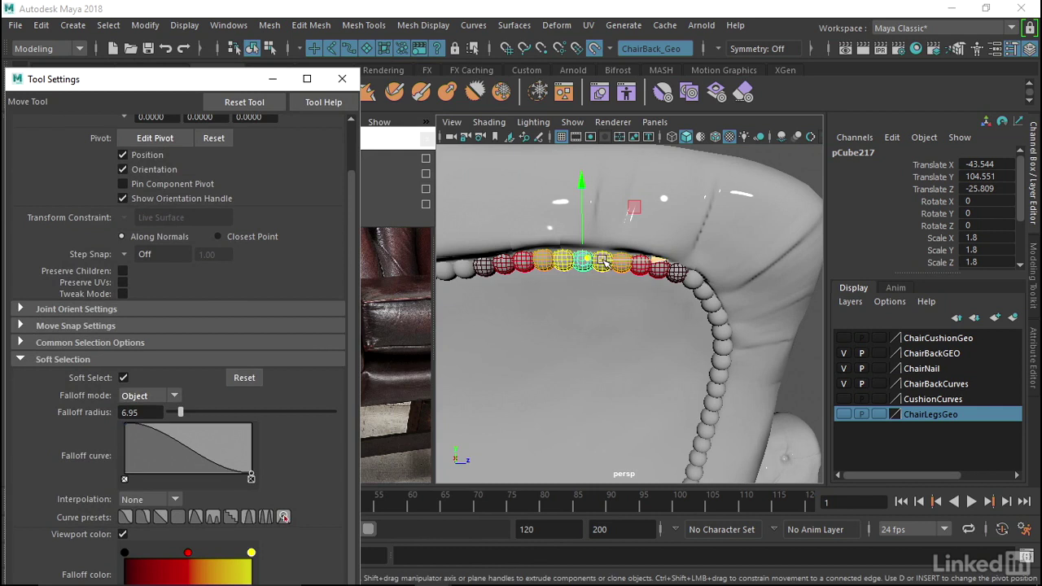
Step: Nudge the wing-back top beads upward with soft selection, pCube306 reaching Y 104.678
mouse_move(580, 232)
left_mouse_down()
mouse_move(636, 275)
mouse_move(616, 251)
mouse_move(790, 272)
mouse_move(657, 271)
mouse_move(744, 314)
mouse_move(663, 329)
mouse_move(675, 285)
mouse_move(642, 325)
mouse_move(651, 252)
mouse_move(675, 236)
mouse_move(669, 266)
mouse_move(606, 230)
mouse_move(609, 252)
mouse_move(631, 269)
mouse_move(600, 249)
mouse_move(619, 268)
left_mouse_up()
left_click(662, 259)
scroll(631, 275, "up", 3)
scroll(630, 275, "down", 5)
scroll(619, 260, "up", 4)
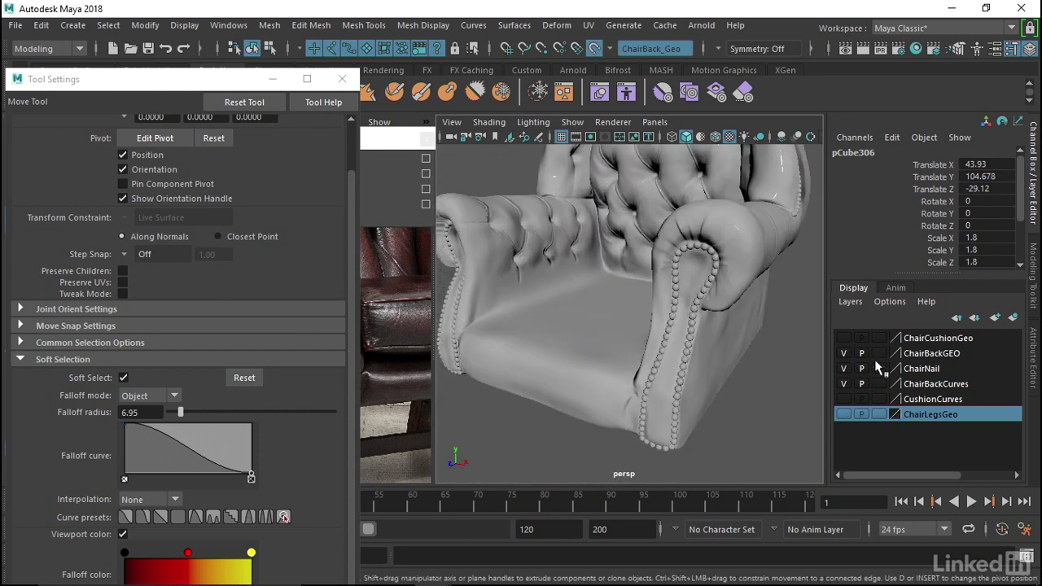
Step: Show ChairCushionGeo and hide the ChairBackGEO, ChairNail and ChairBackCurves layers
left_click(844, 338)
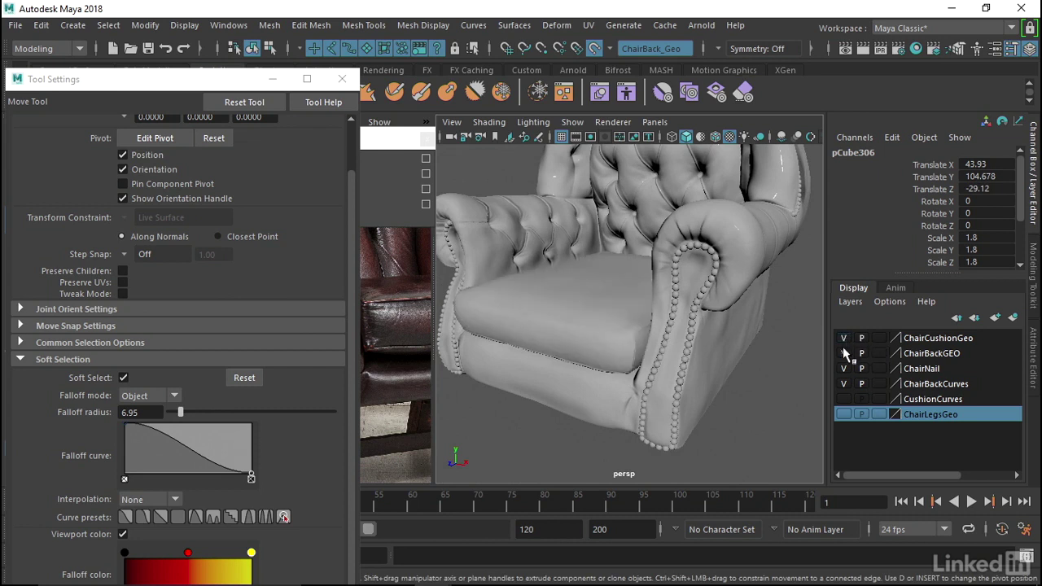
left_click(843, 353)
left_click(843, 369)
left_click(843, 384)
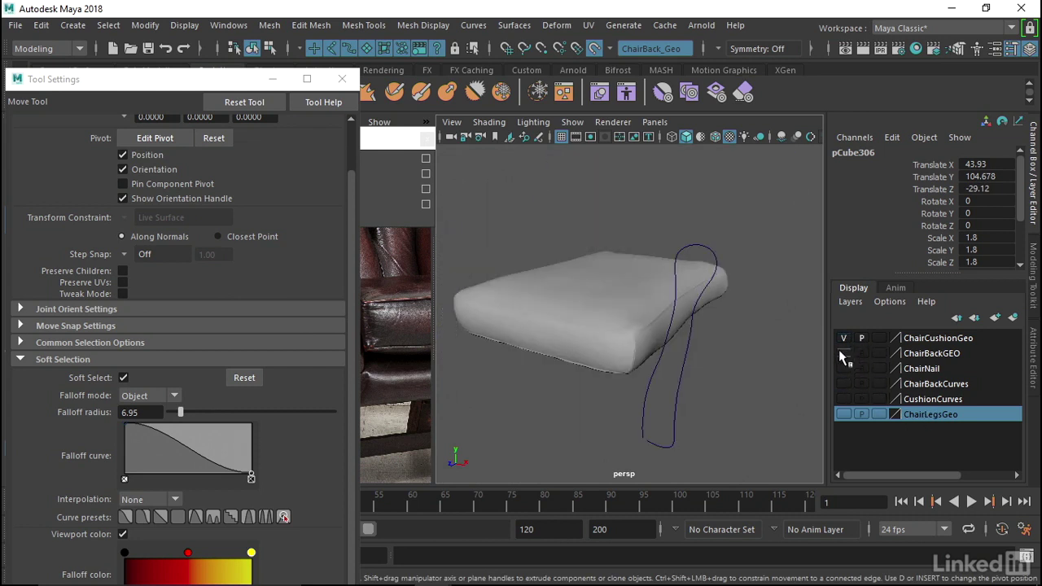
left_click(946, 339)
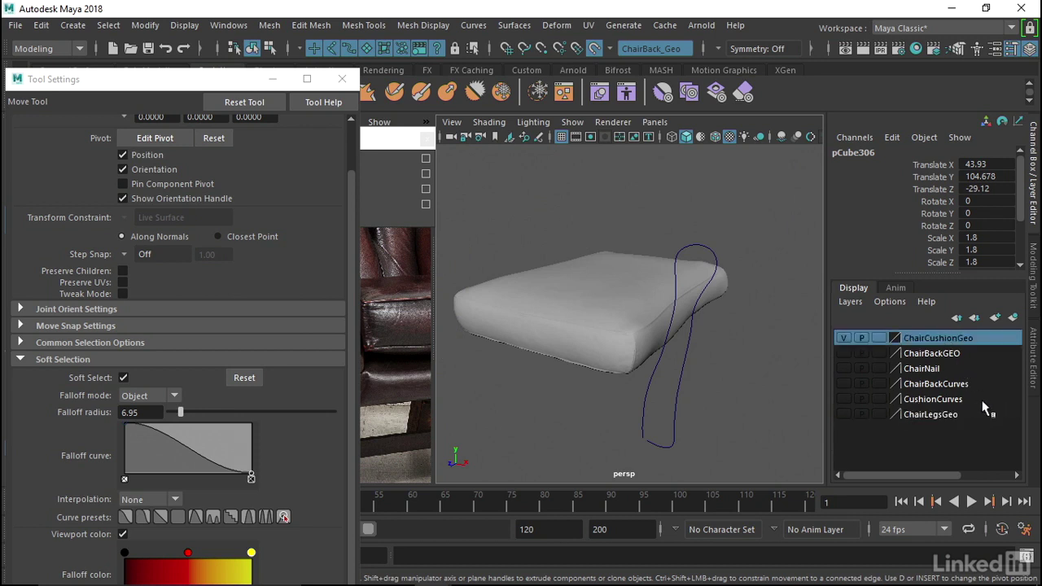
Step: Make the CushionCurves layer visible and switch to No Live Surface
left_click(933, 399)
mouse_move(529, 316)
left_mouse_down("alt")
mouse_move(667, 309)
mouse_move(635, 276)
mouse_move(602, 268)
mouse_move(643, 248)
mouse_move(651, 268)
left_mouse_up("alt")
mouse_move(651, 268)
right_mouse_down("alt")
mouse_move(681, 309)
mouse_move(551, 296)
right_mouse_up("alt")
mouse_move(551, 295)
left_mouse_down("alt")
mouse_move(515, 308)
mouse_move(494, 284)
mouse_move(546, 314)
mouse_move(561, 309)
mouse_move(605, 225)
mouse_move(649, 216)
left_mouse_up("alt")
left_click(625, 51)
Step: Hide the ChairCushionGeo layer and select a cushion seam curve
right_click_drag(648, 216, 683, 259, "alt")
left_click(844, 338)
mouse_move(561, 235)
left_mouse_down("alt")
mouse_move(627, 326)
mouse_move(574, 297)
mouse_move(665, 306)
mouse_move(657, 302)
left_mouse_up("alt")
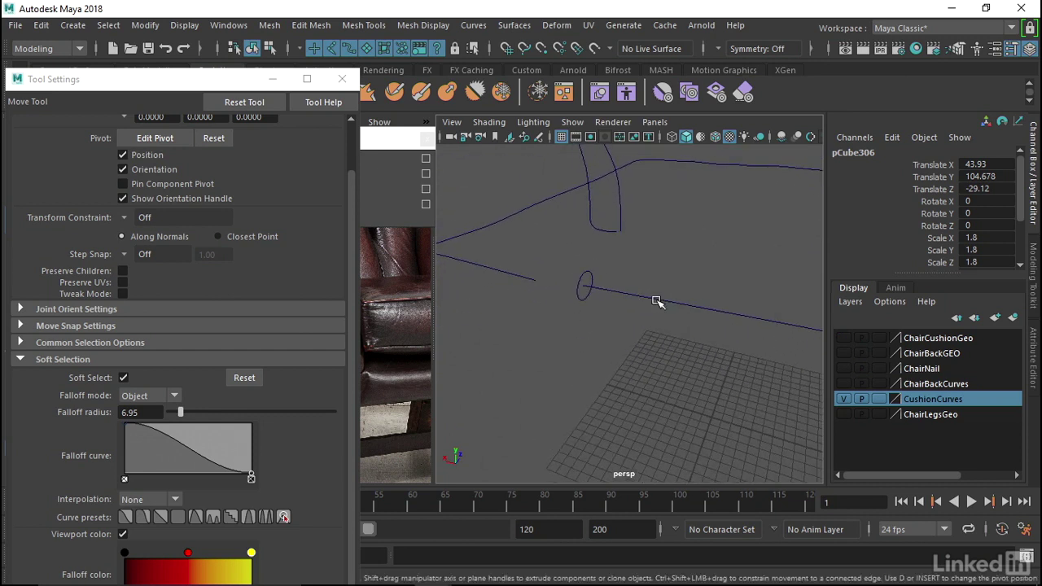
left_click(591, 277)
mouse_move(592, 276)
left_mouse_down("alt")
mouse_move(549, 279)
mouse_move(612, 300)
left_mouse_up("alt")
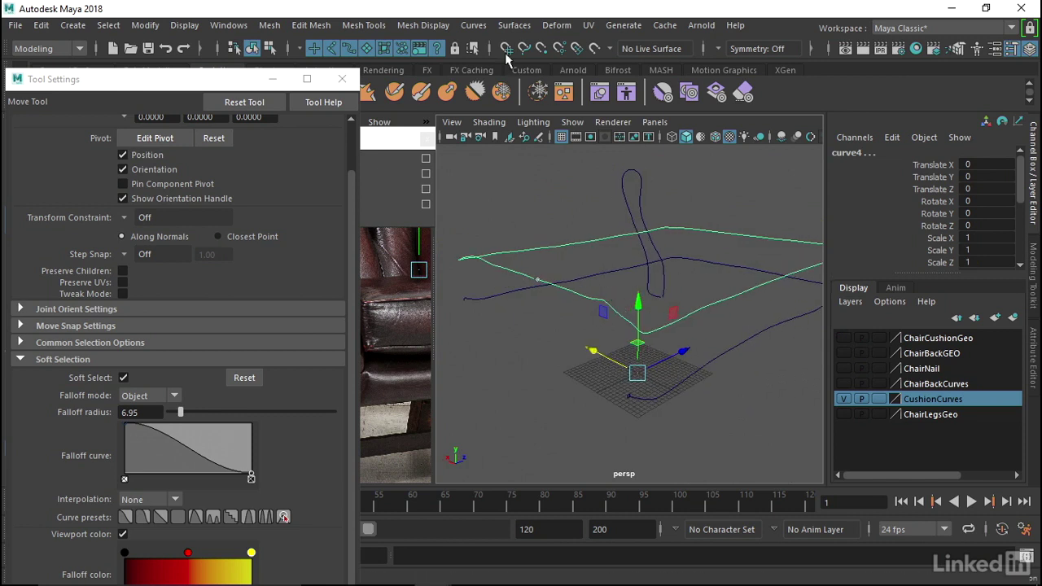
Step: Reset the Extrude options, set output to Polygons and tessellation method to Count
left_click(514, 26)
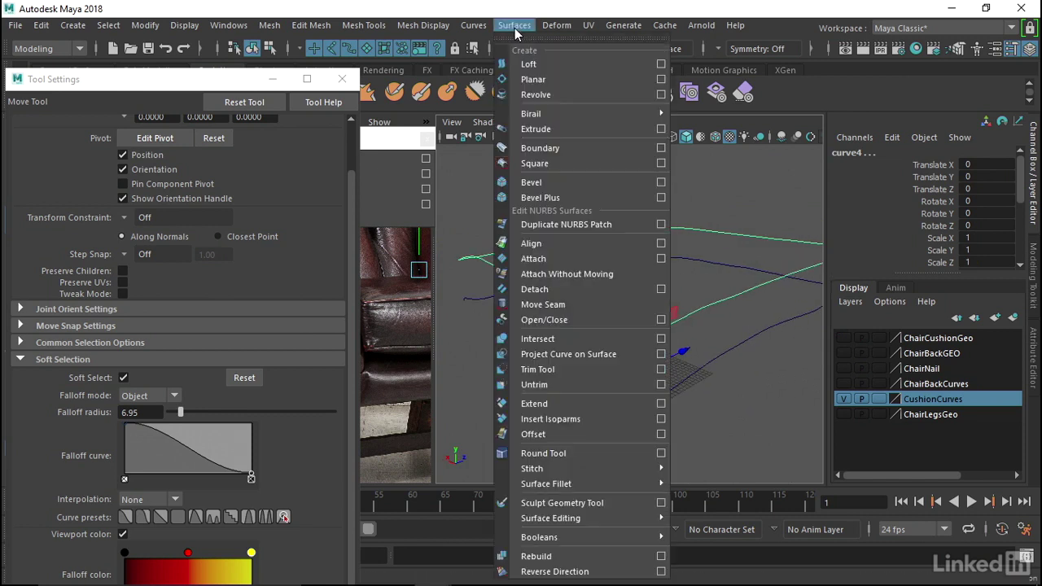
left_click(661, 129)
left_click(60, 76)
left_click(77, 104)
left_click(272, 253)
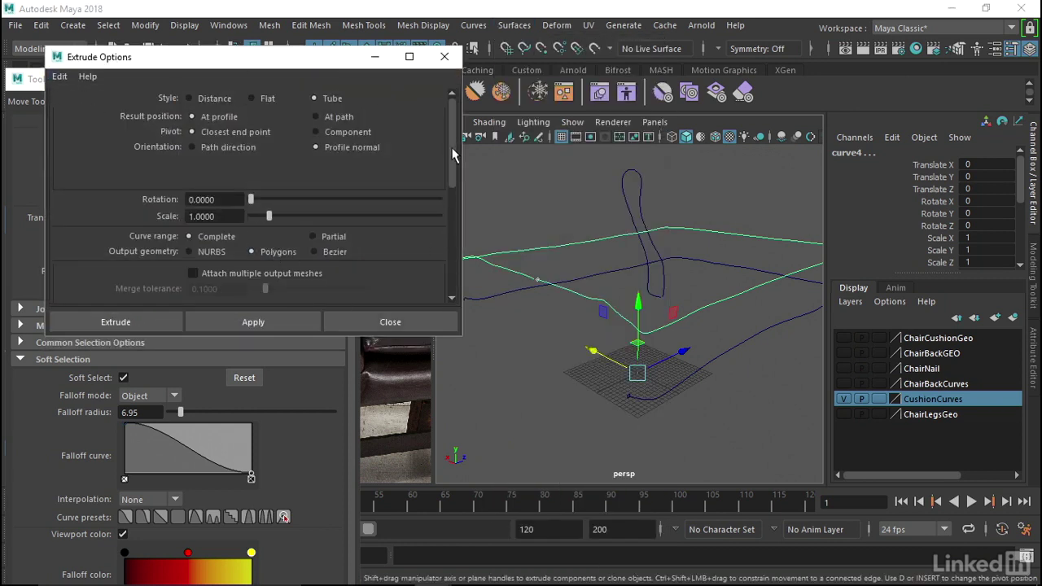
scroll(456, 236, "down", 5)
scroll(365, 151, "up", 1)
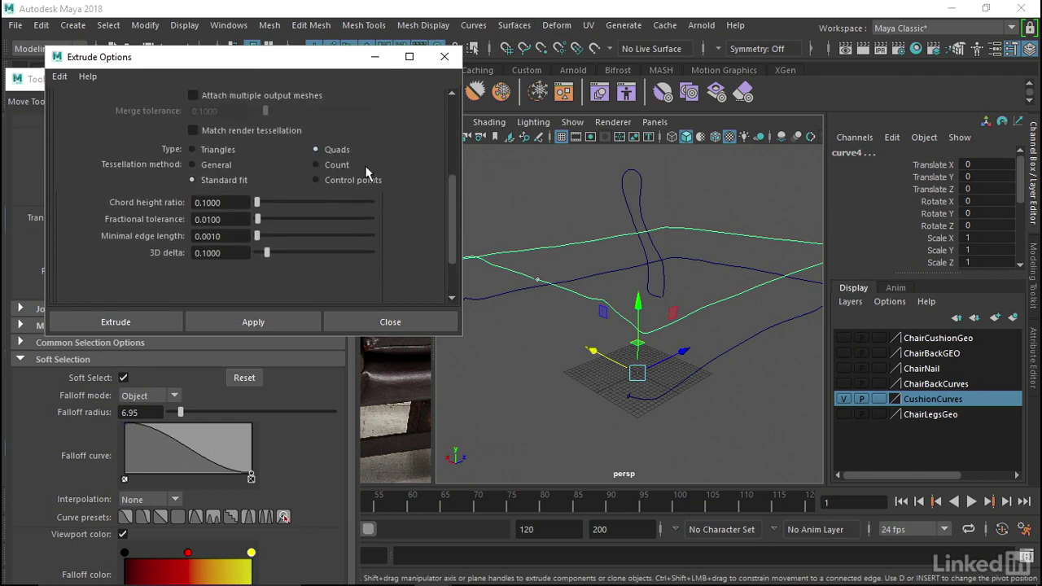
left_click(338, 167)
scroll(360, 178, "up", 4)
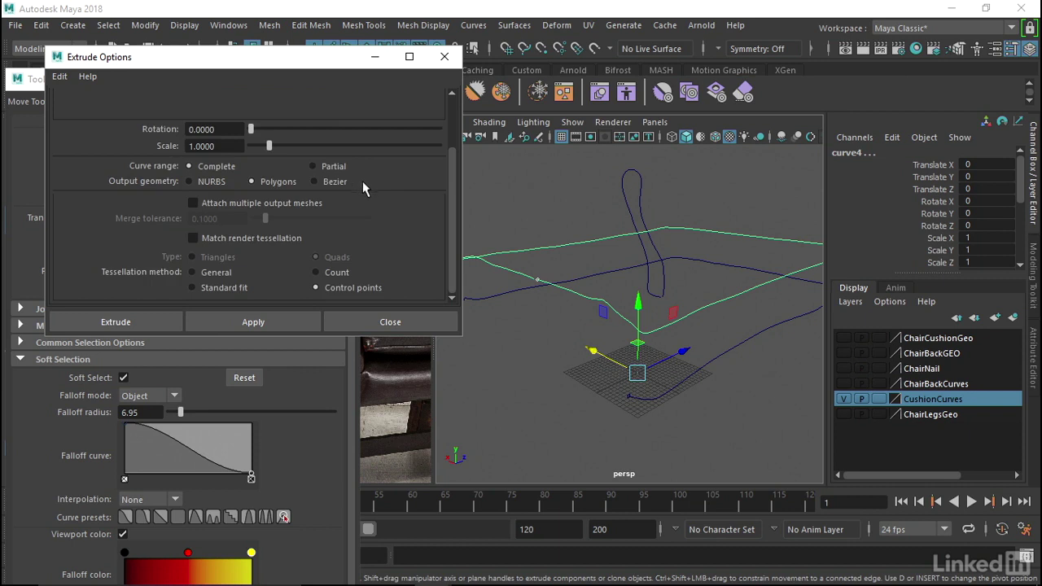
scroll(362, 181, "up", 3)
scroll(316, 260, "down", 2)
left_click(338, 273)
scroll(337, 264, "down", 1)
Step: Extrude the seam curve into a polygon tube with Count 800, redoing it once
left_click(233, 171)
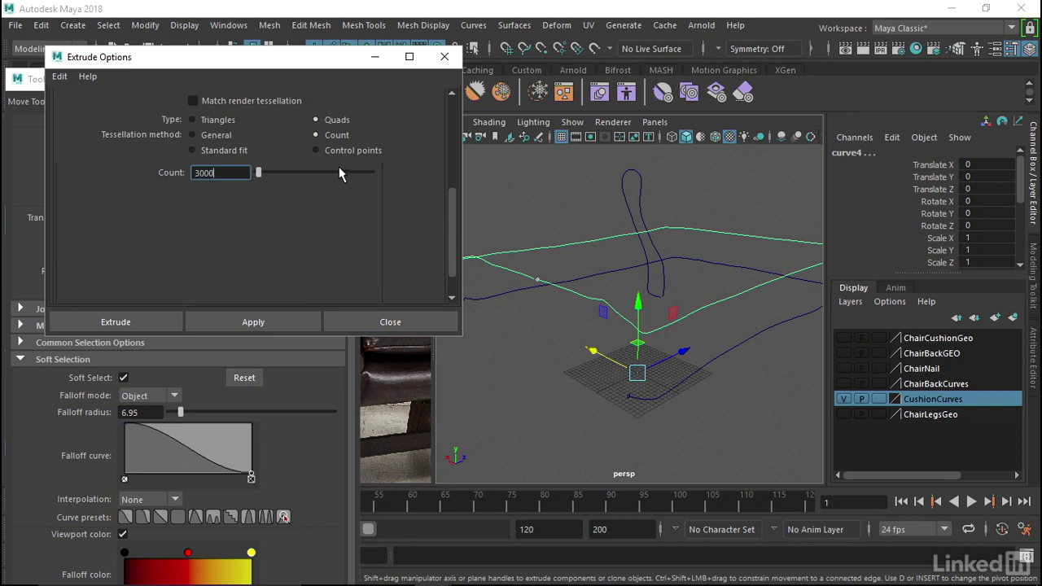
left_click(271, 321)
mouse_move(594, 269)
left_mouse_down("alt")
mouse_move(608, 285)
mouse_move(600, 302)
mouse_move(675, 328)
mouse_move(554, 331)
mouse_move(565, 302)
mouse_move(602, 285)
left_mouse_up("alt")
key("ctrl+z")
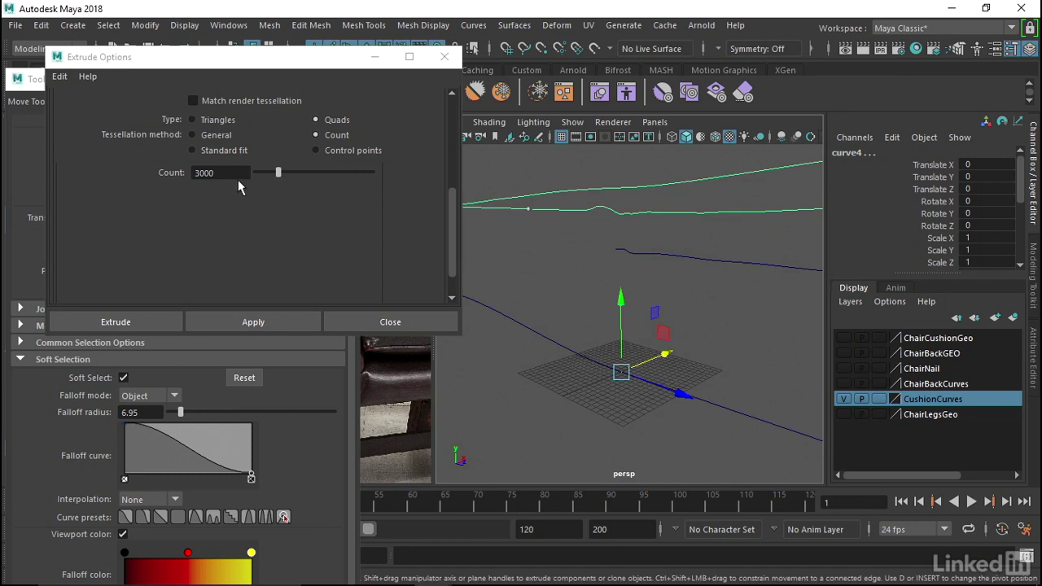
left_click_drag(236, 173, 149, 172)
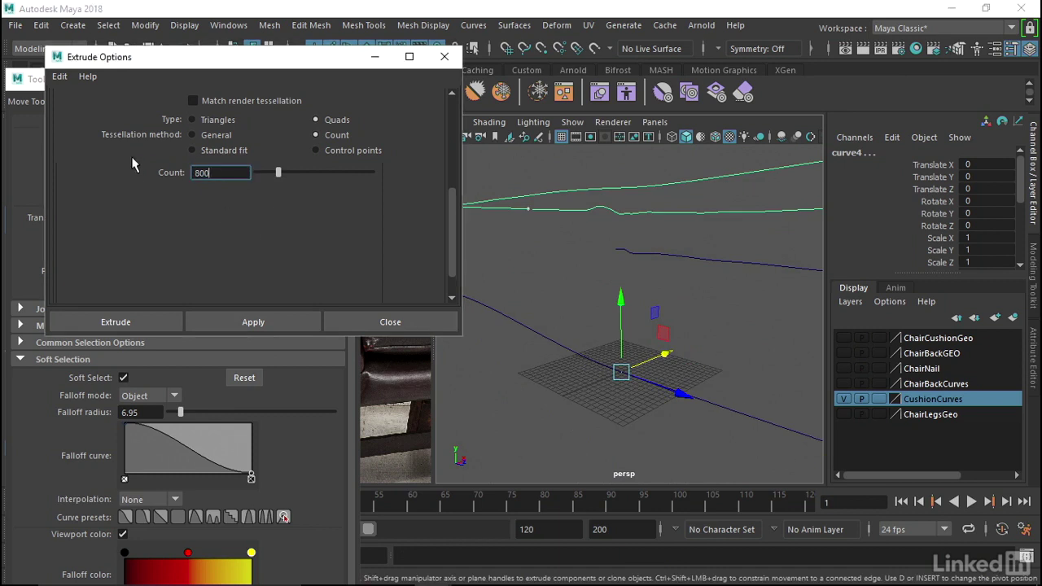
left_click(279, 319)
mouse_move(566, 274)
left_mouse_down("alt")
mouse_move(542, 274)
mouse_move(735, 298)
mouse_move(716, 296)
left_mouse_up("alt")
left_click(444, 56)
mouse_move(619, 216)
left_mouse_down("alt")
mouse_move(665, 214)
mouse_move(648, 296)
mouse_move(630, 300)
mouse_move(534, 257)
left_mouse_up("alt")
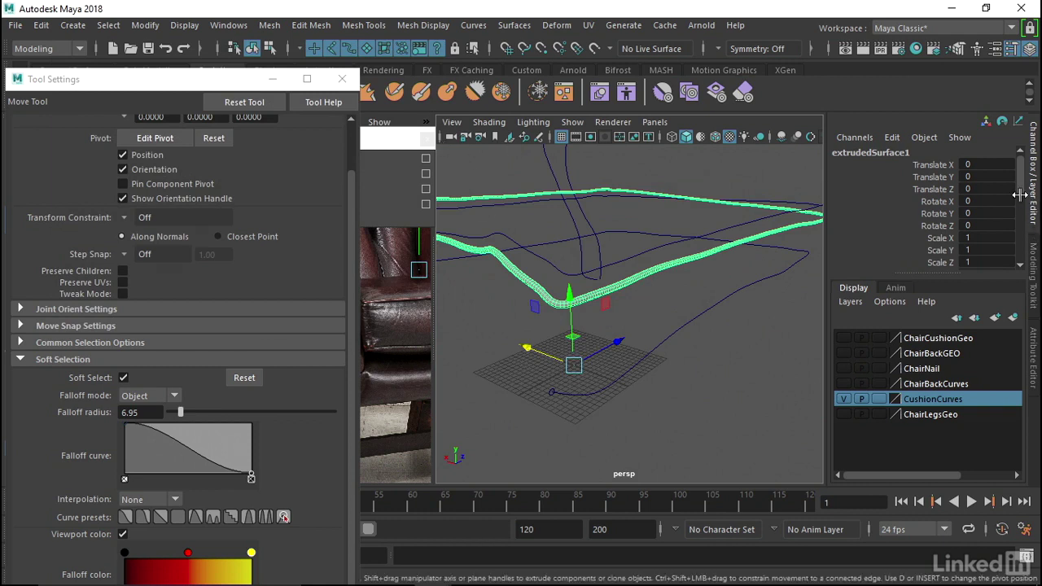
Step: Turn on Fixed Path for extrude1 in the Channel Box so the tube hugs the seam
scroll(1001, 203, "down", 2)
scroll(960, 227, "down", 2)
scroll(920, 253, "down", 2)
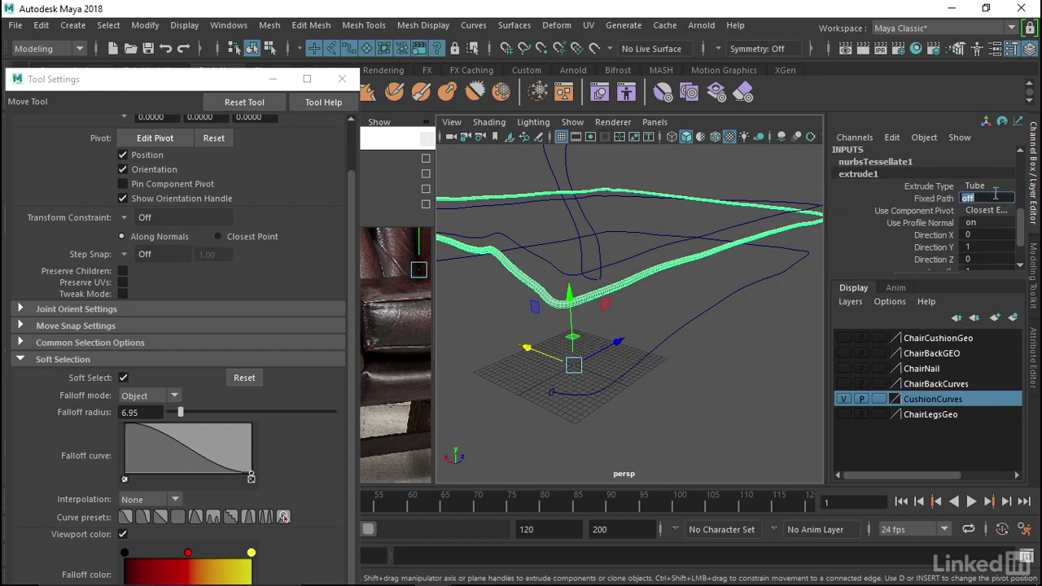
middle_click_drag(995, 186, 994, 186)
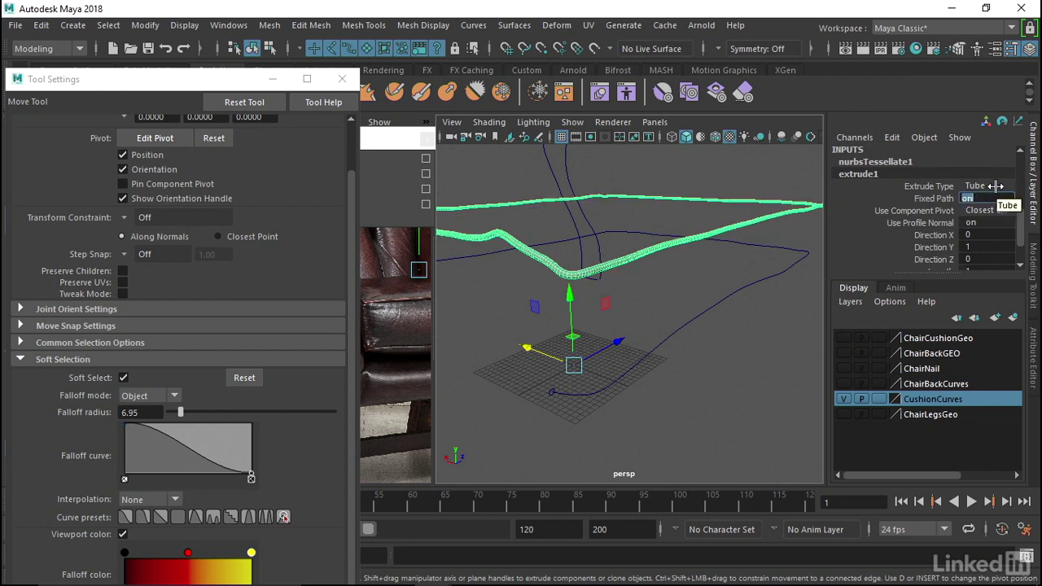
Step: Select the profile circle and the next cushion seam curve, then close Tool Settings
left_click_drag(618, 342, 608, 318, "alt")
left_click(609, 317)
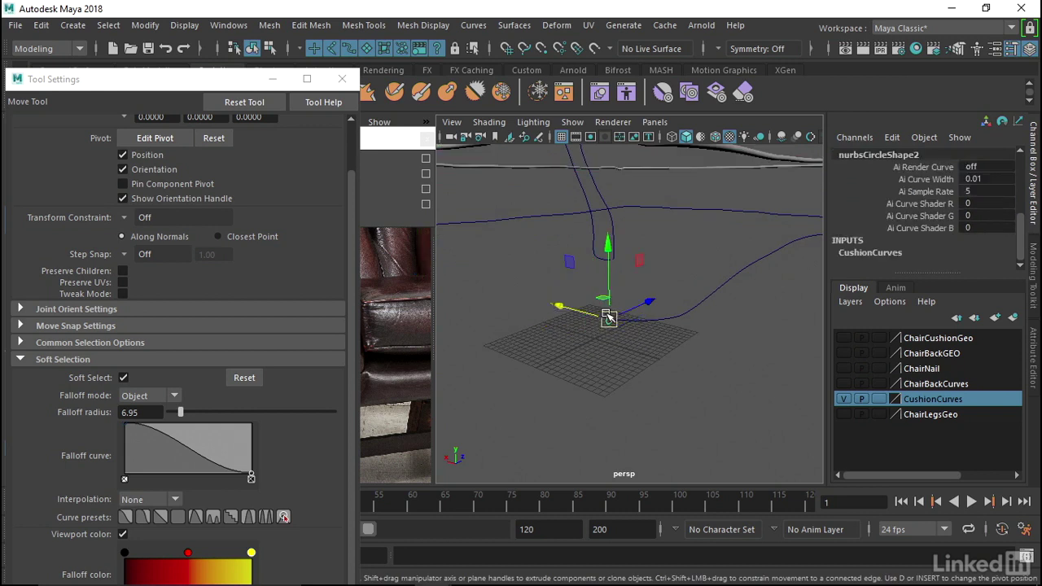
left_click(692, 303)
left_click_drag(692, 302, 667, 236, "alt")
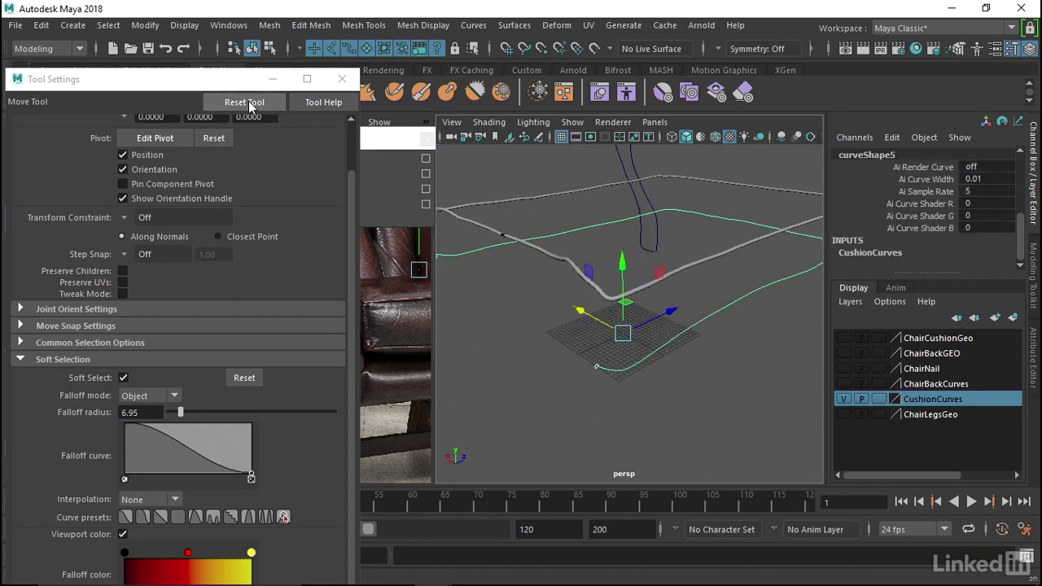
left_click(342, 79)
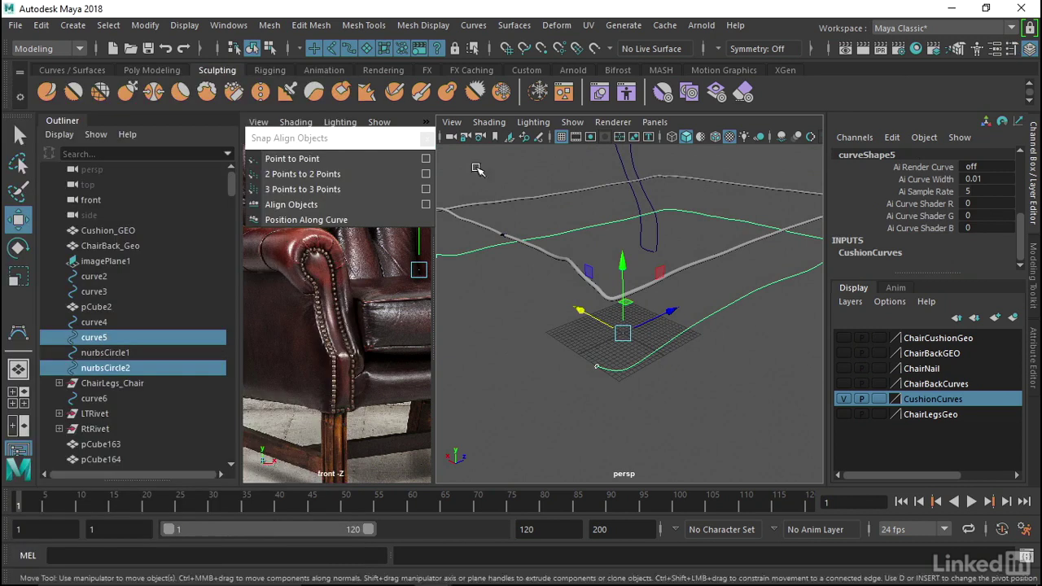
Step: Extrude the profile circle along the lower cushion seam curve with Surfaces > Extrude
left_click(523, 31)
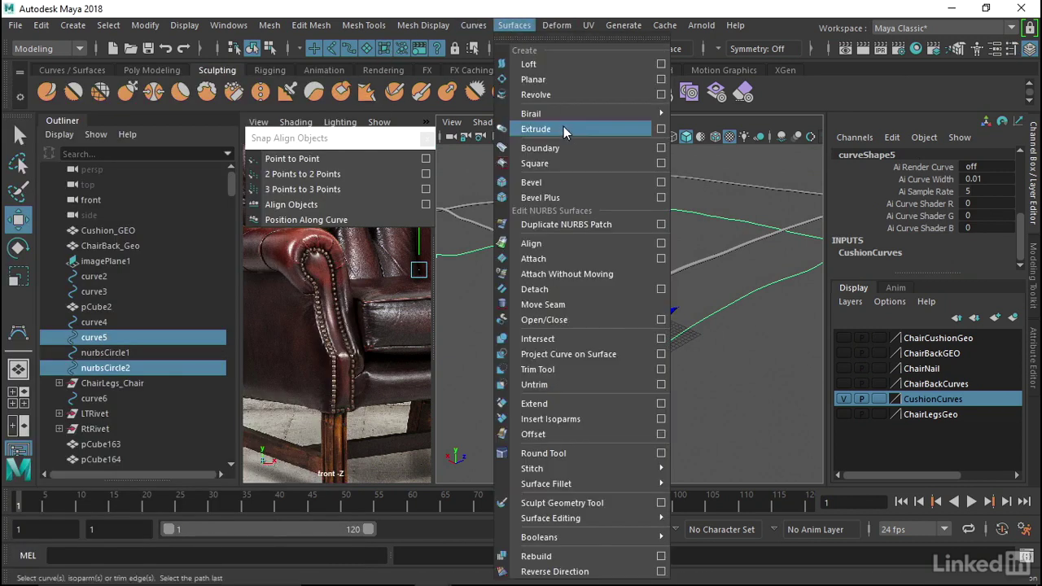
left_click(564, 126)
mouse_move(715, 270)
left_mouse_down("alt")
mouse_move(733, 272)
mouse_move(676, 277)
left_mouse_up("alt")
Step: Set extrude2 Fixed Path to 1 and check the new tube
left_click(973, 215)
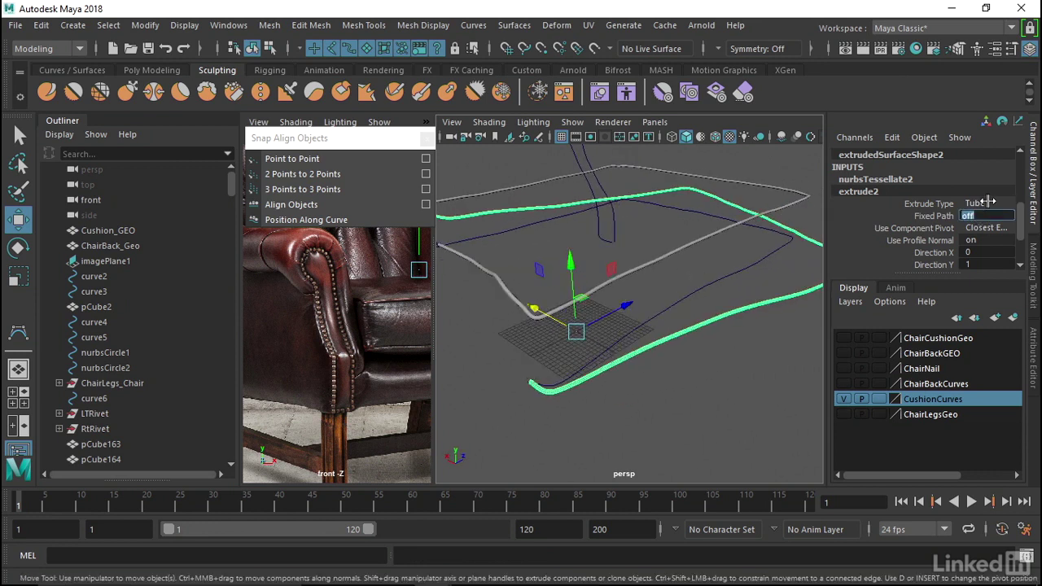
type("1")
key("Return")
mouse_move(602, 269)
left_mouse_down("alt")
mouse_move(581, 260)
mouse_move(565, 290)
mouse_move(642, 301)
left_mouse_up("alt")
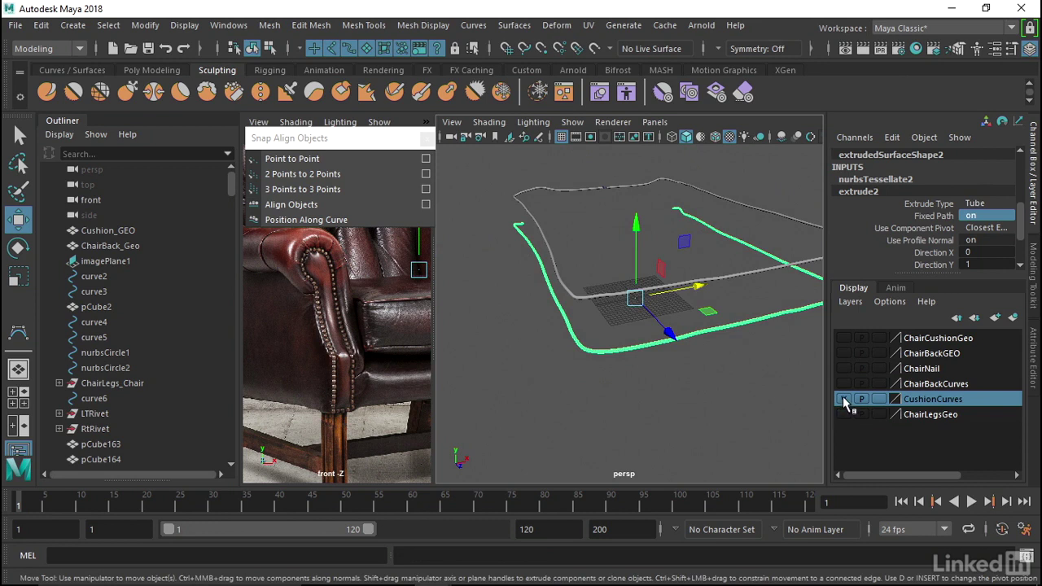
Step: Make the ChairCushionGeo and ChairBackGEO layers visible
left_click(844, 338)
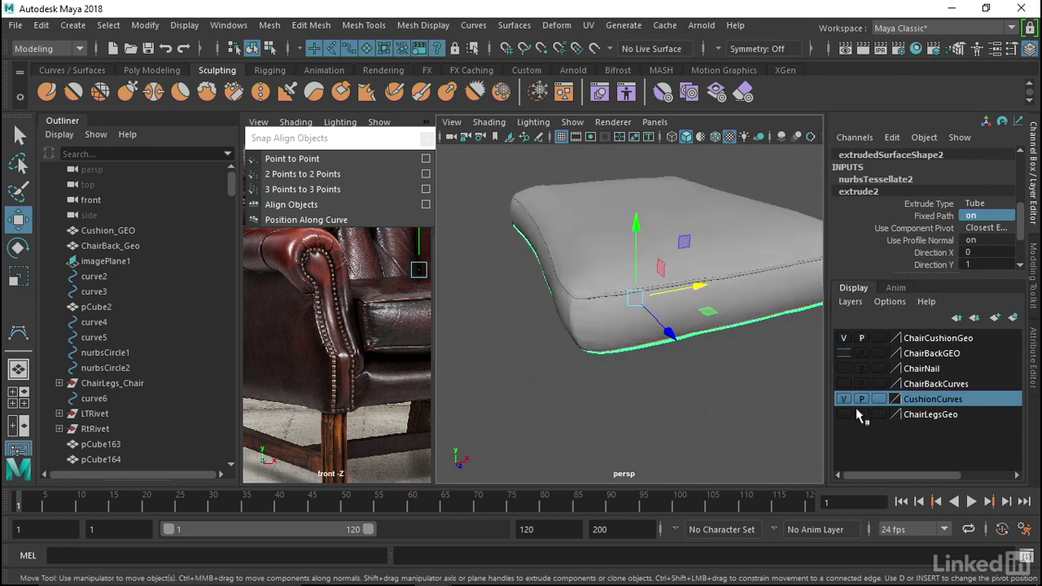
left_click(844, 353)
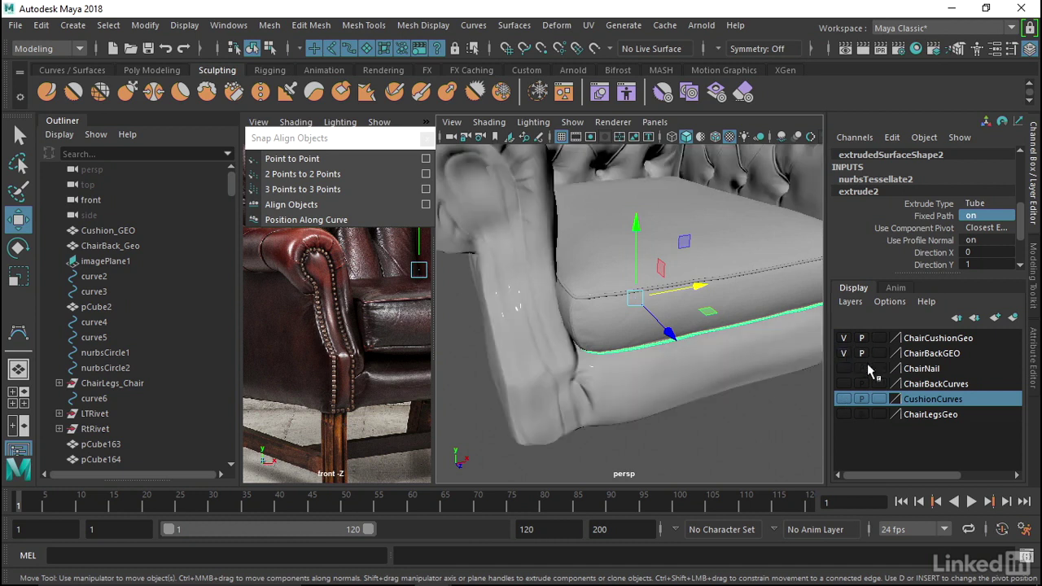
scroll(623, 341, "down", 5)
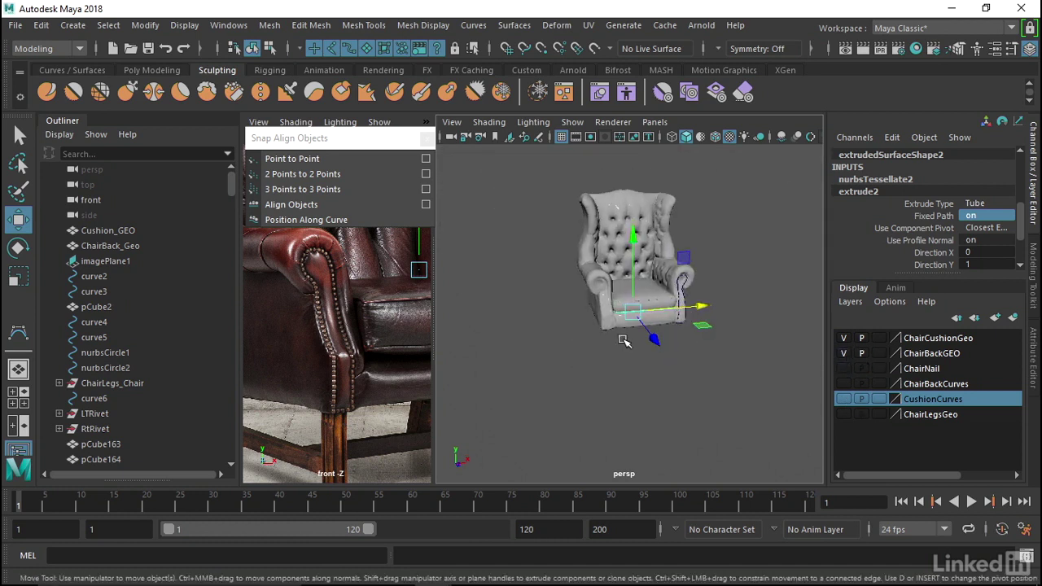
scroll(693, 349, "up", 3)
scroll(660, 335, "up", 2)
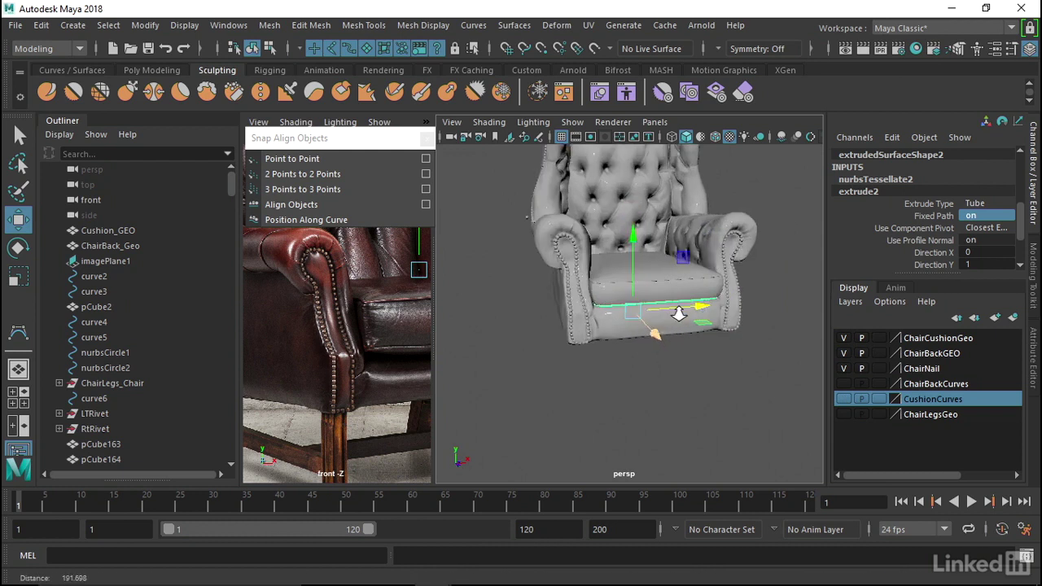
scroll(675, 332, "up", 2)
scroll(705, 309, "up", 3)
scroll(705, 308, "down", 2)
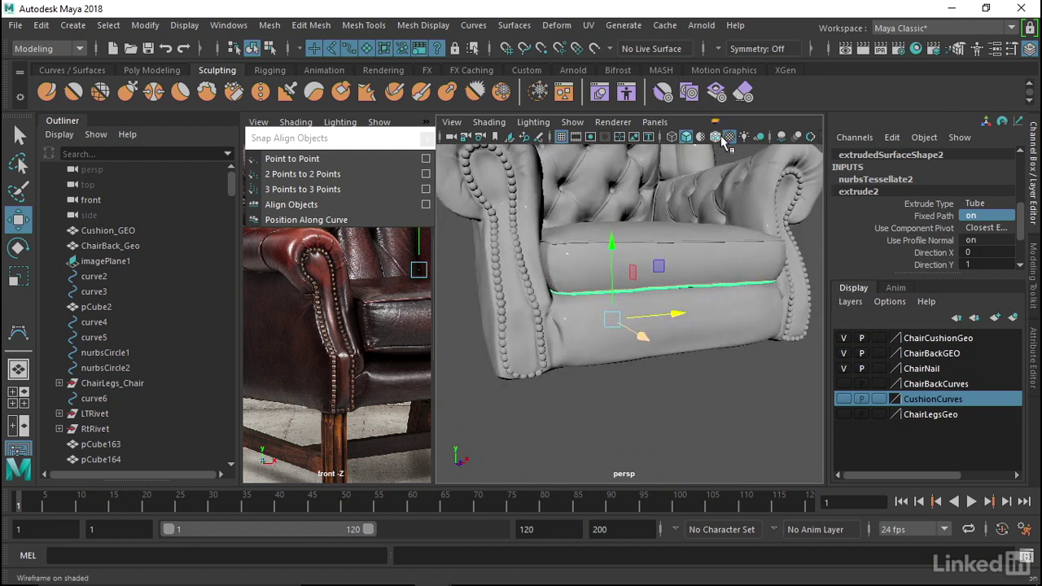
Step: Enable Wireframe on Shaded and view the whole chair front
left_click(715, 136)
mouse_move(683, 268)
left_mouse_down("alt")
mouse_move(643, 291)
mouse_move(675, 285)
left_mouse_up("alt")
scroll(684, 283, "up", 3)
scroll(683, 282, "up", 3)
scroll(684, 283, "up", 3)
scroll(682, 269, "up", 2)
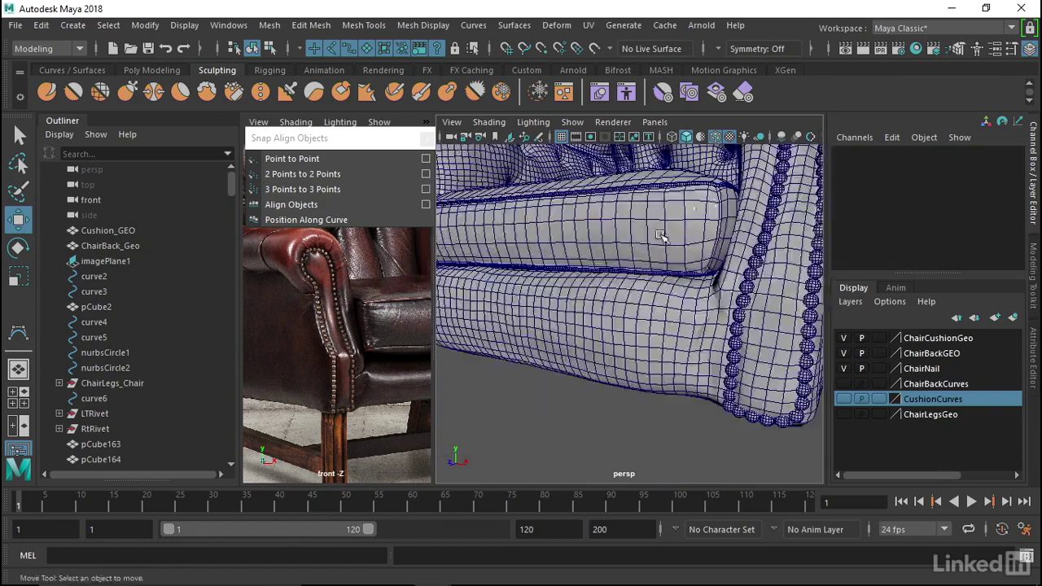
scroll(680, 257, "up", 2)
scroll(623, 252, "down", 3)
mouse_move(624, 252)
left_mouse_down("alt")
mouse_move(624, 277)
mouse_move(581, 255)
mouse_move(642, 302)
left_mouse_up("alt")
scroll(623, 267, "down", 3)
scroll(624, 276, "down", 3)
scroll(642, 309, "up", 2)
Step: Close the Snap Align Objects panel and collapse the Outliner to widen the viewports
left_click(426, 137)
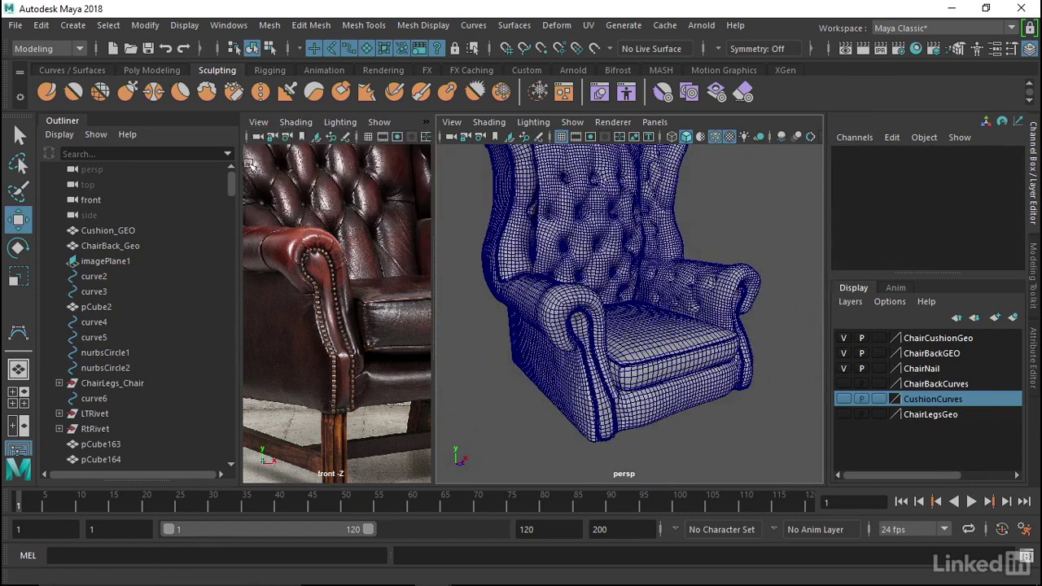
left_click(46, 126)
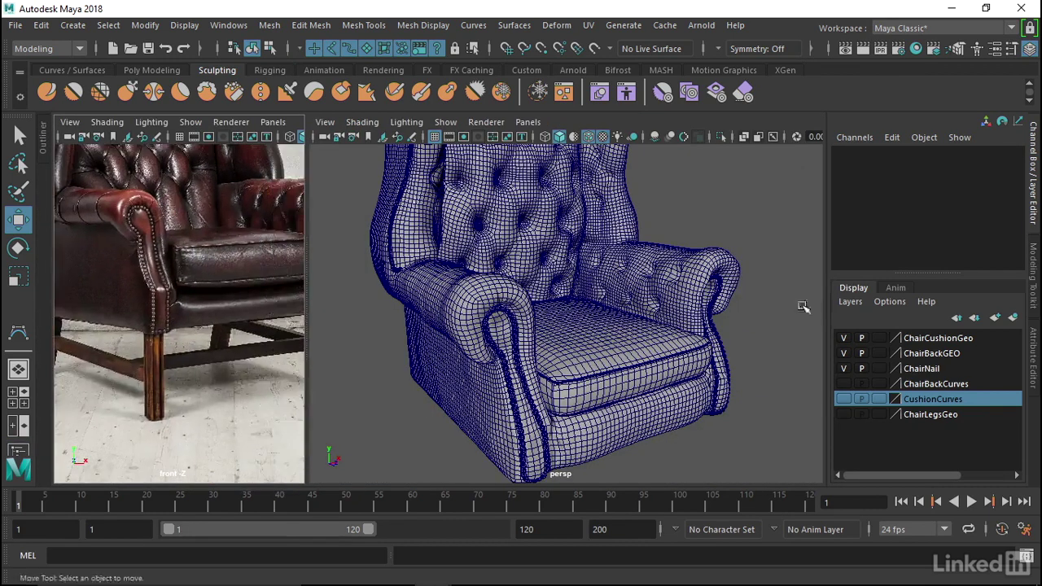
scroll(626, 314, "down", 3)
left_click_drag(626, 313, 643, 309, "alt")
scroll(171, 334, "up", 3)
left_click_drag(171, 333, 122, 318, "alt")
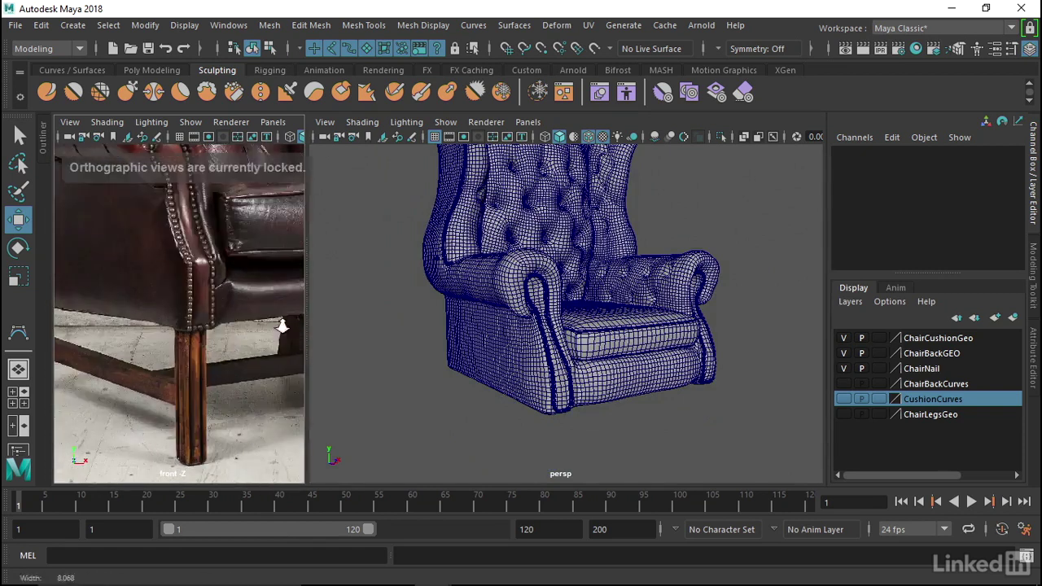
scroll(106, 305, "up", 2)
mouse_move(106, 304)
middle_mouse_down("alt")
mouse_move(163, 314)
mouse_move(154, 244)
middle_mouse_up("alt")
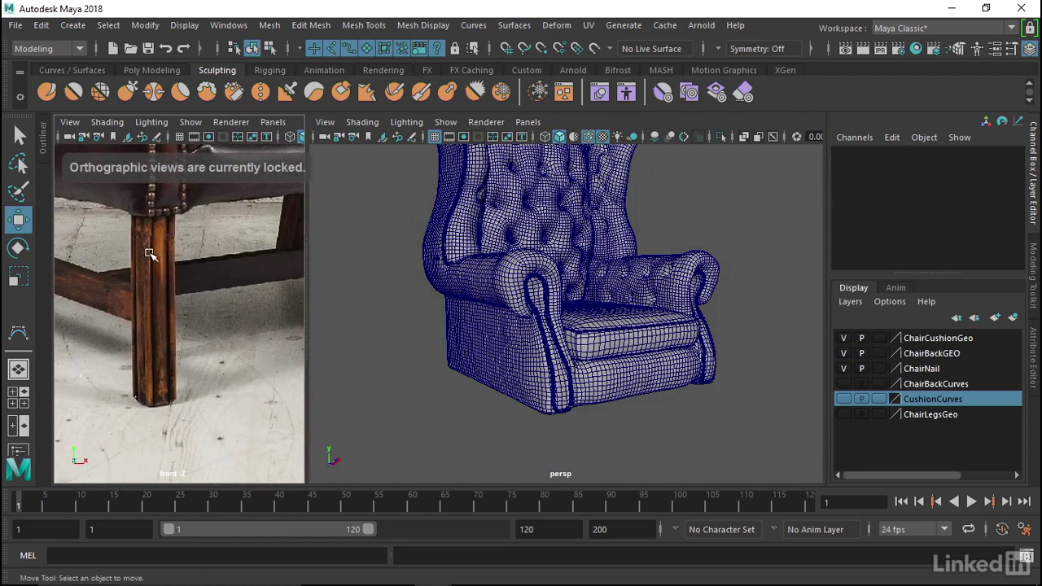
scroll(186, 349, "down", 3)
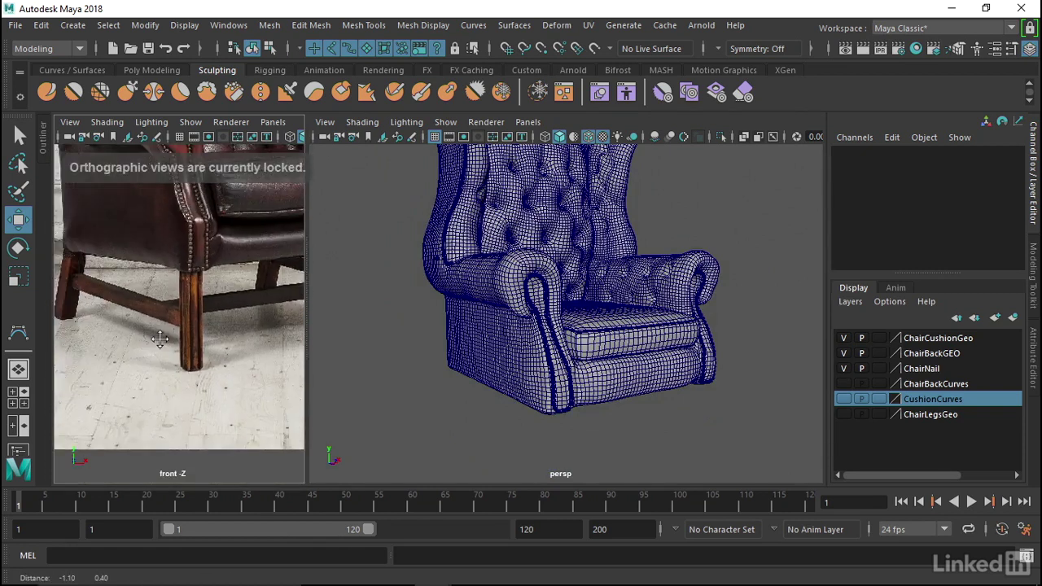
scroll(140, 345, "down", 2)
mouse_move(433, 360)
left_mouse_down("alt")
mouse_move(493, 365)
mouse_move(480, 352)
left_mouse_up("alt")
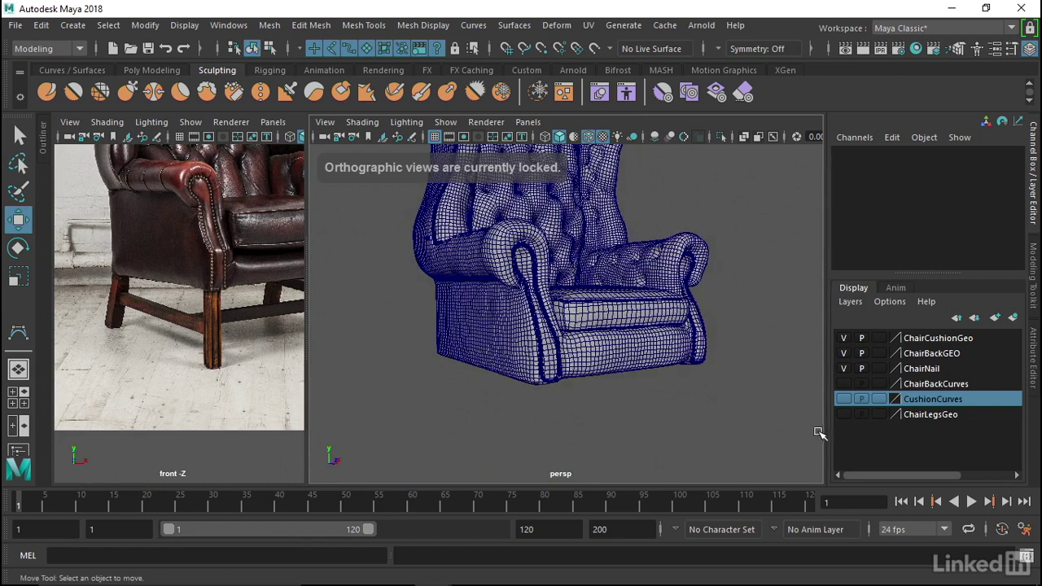
Step: Show the ChairLegsGeo layer and orbit to a three-quarter view of the complete chair
left_click(844, 415)
mouse_move(674, 384)
left_mouse_down("alt")
mouse_move(633, 367)
mouse_move(542, 367)
mouse_move(619, 396)
mouse_move(465, 395)
mouse_move(551, 414)
mouse_move(562, 415)
mouse_move(439, 335)
left_mouse_up("alt")
scroll(483, 360, "up", 5)
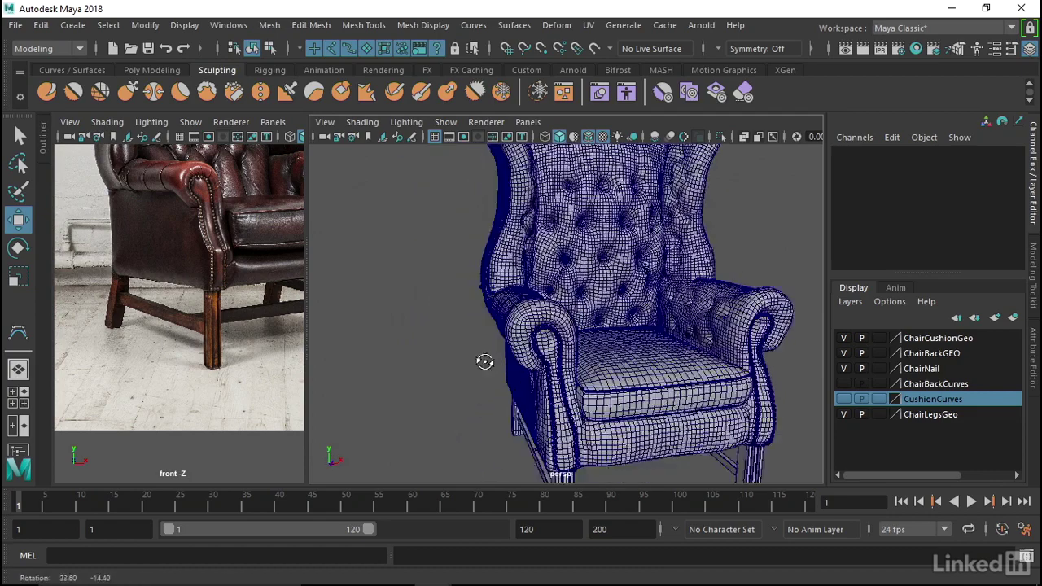
scroll(453, 297, "up", 5)
left_click(449, 284)
left_click(397, 366)
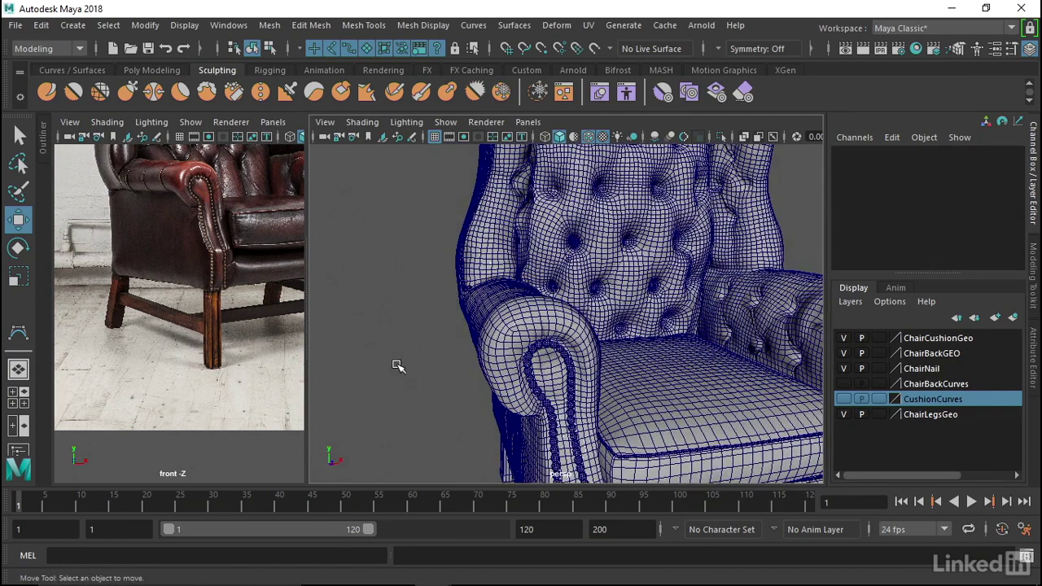
right_click_drag(675, 379, 554, 353, "alt")
mouse_move(552, 354)
left_mouse_down("alt")
mouse_move(409, 332)
mouse_move(481, 372)
mouse_move(448, 260)
mouse_move(463, 241)
left_mouse_up("alt")
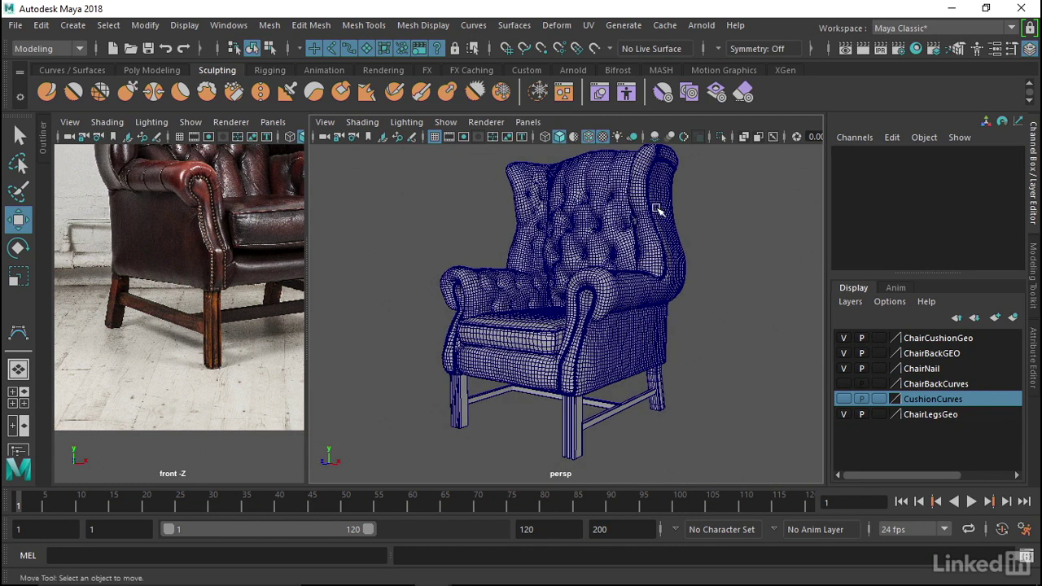